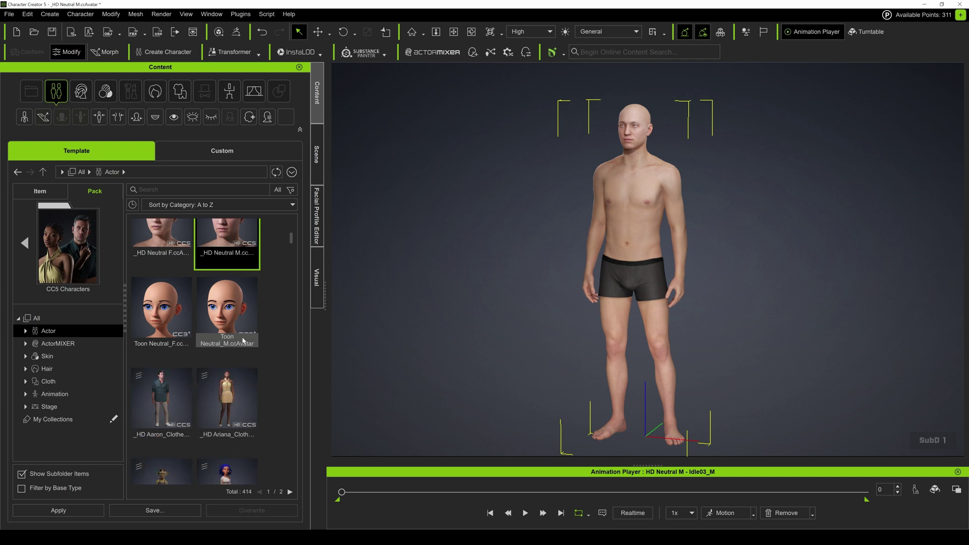
pyautogui.scroll(-4, 237, 406)
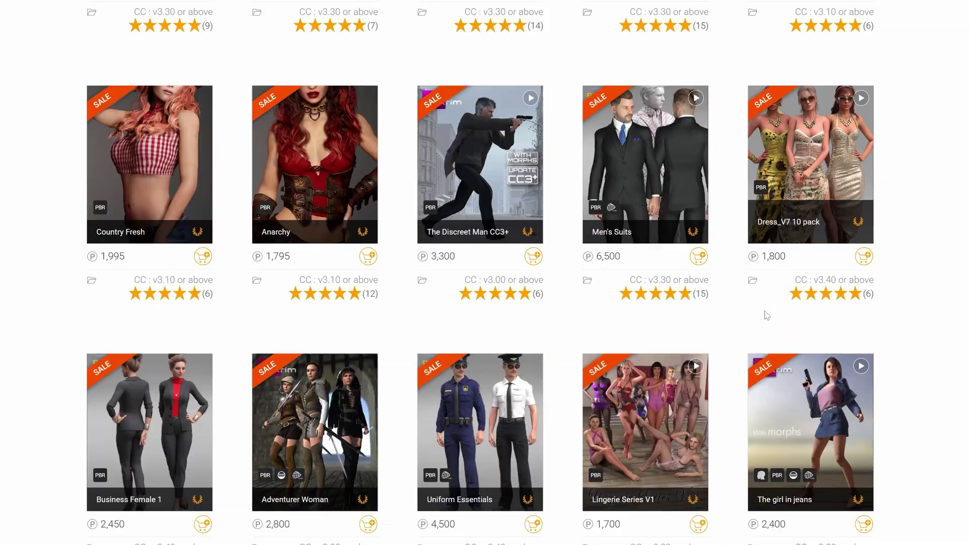
# Step: Scroll through the hair-tagged Character Creator results in the Content Store
pyautogui.scroll(-10, 766, 315)
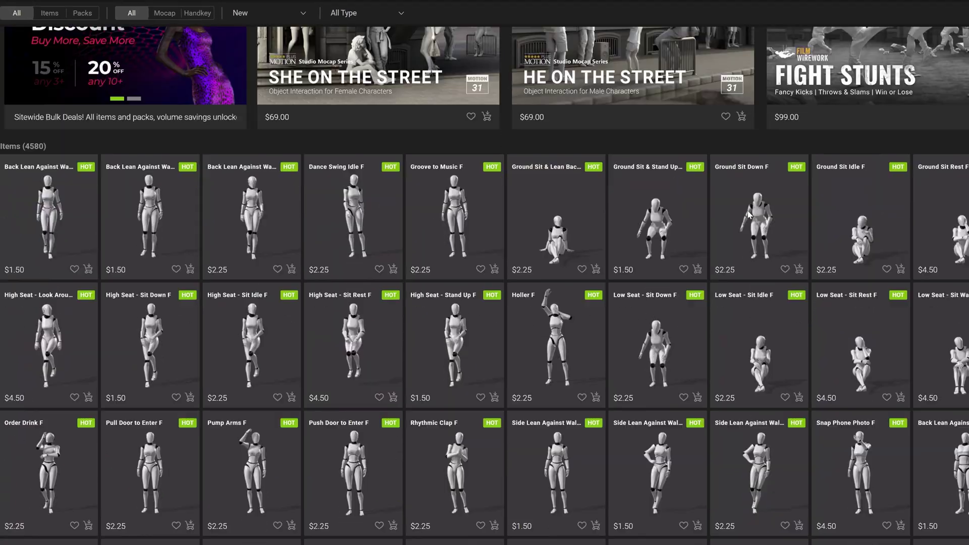
# Step: Scroll the ActorCore MOTION grid past the banner to the male mocap clips
pyautogui.scroll(-5, 750, 214)
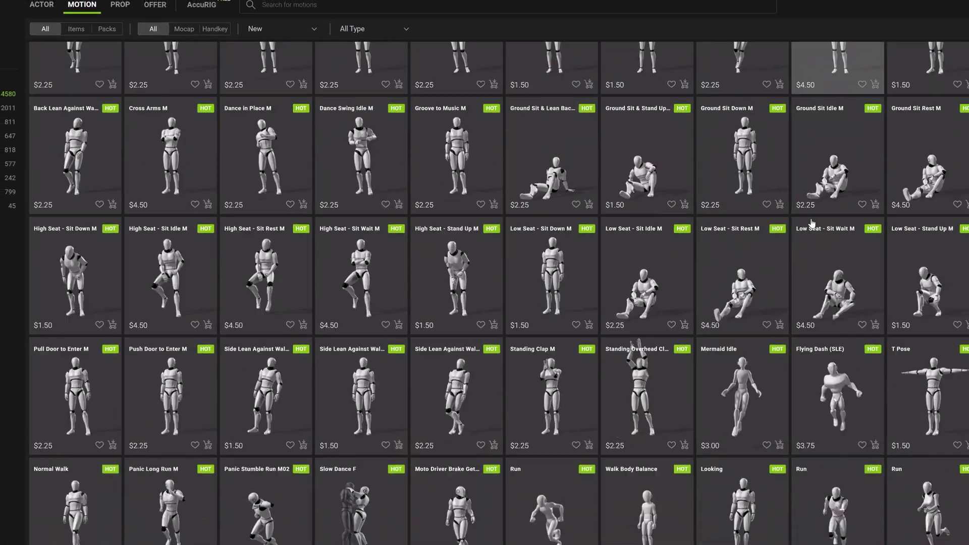
pyautogui.scroll(-8, 812, 222)
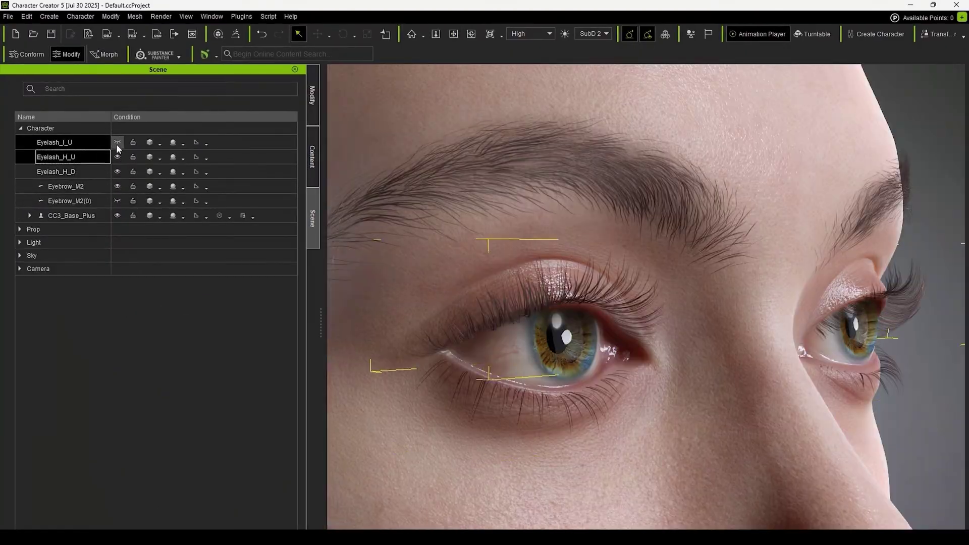
# Step: Unhide the Eyelash_I_U lashes and drag the Eyes_Blue CH1 preset onto Aaron
pyautogui.click(117, 142)
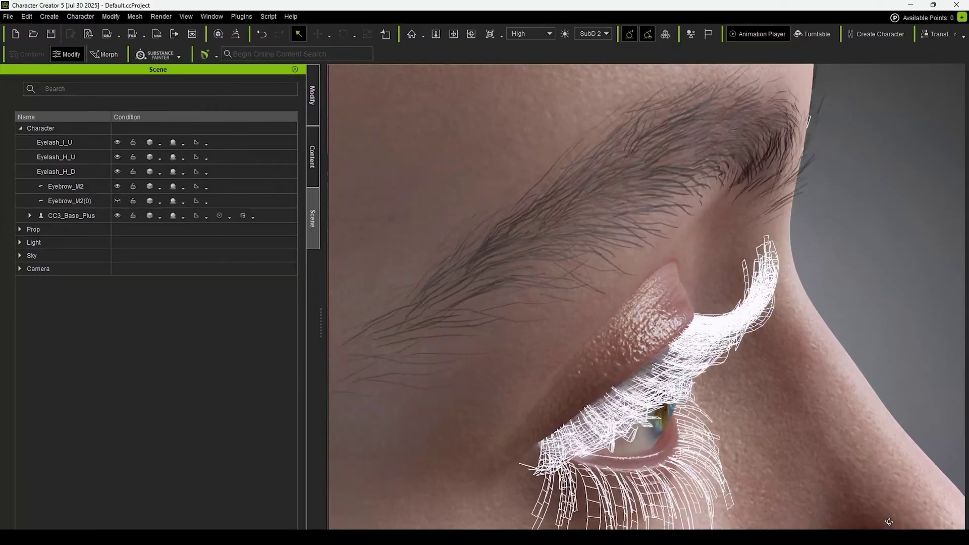
pyautogui.moveTo(888, 522); pyautogui.dragTo(862, 373, button='right')
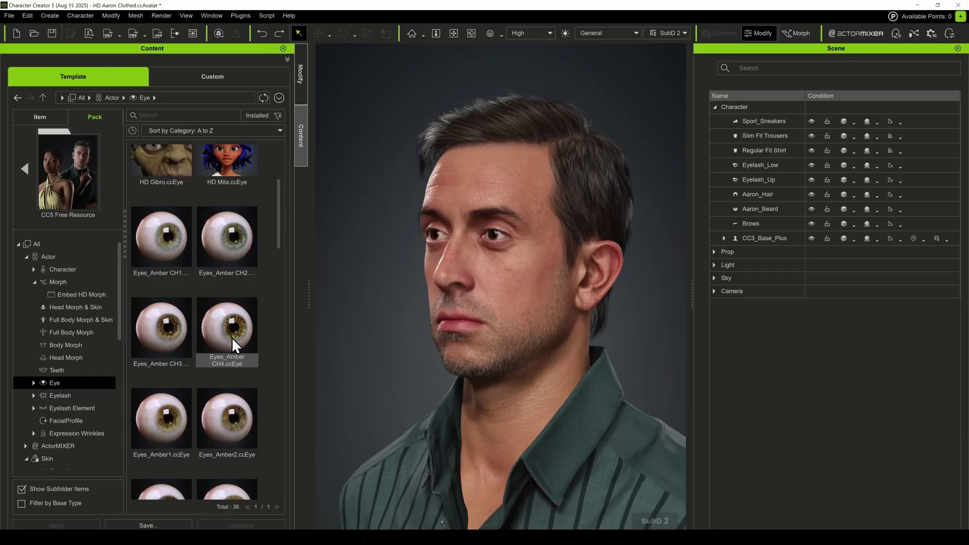
pyautogui.scroll(-5, 217, 336)
pyautogui.moveTo(222, 297); pyautogui.dragTo(499, 228)
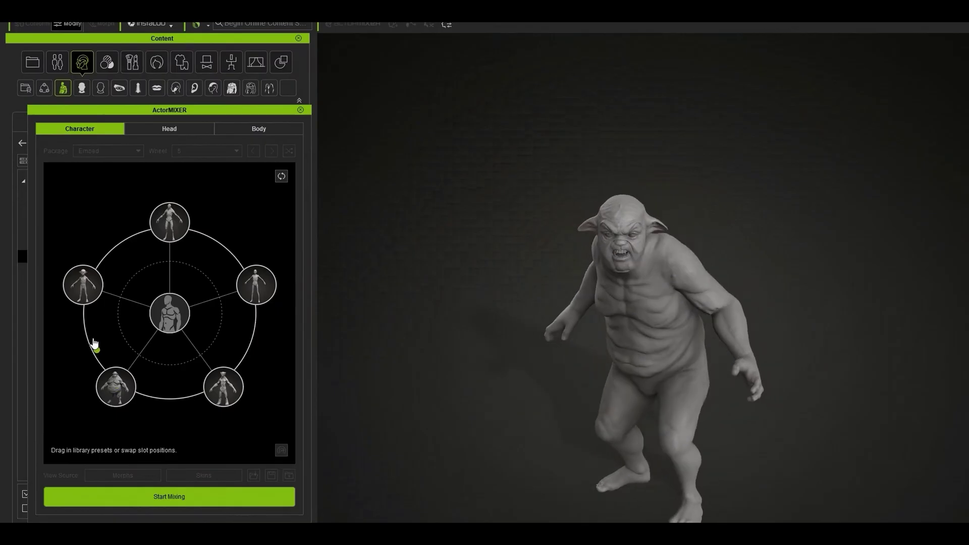
# Step: Pick the goblin preset, then blend body and eye shapes toward other ActorMixer presets
pyautogui.click(83, 289)
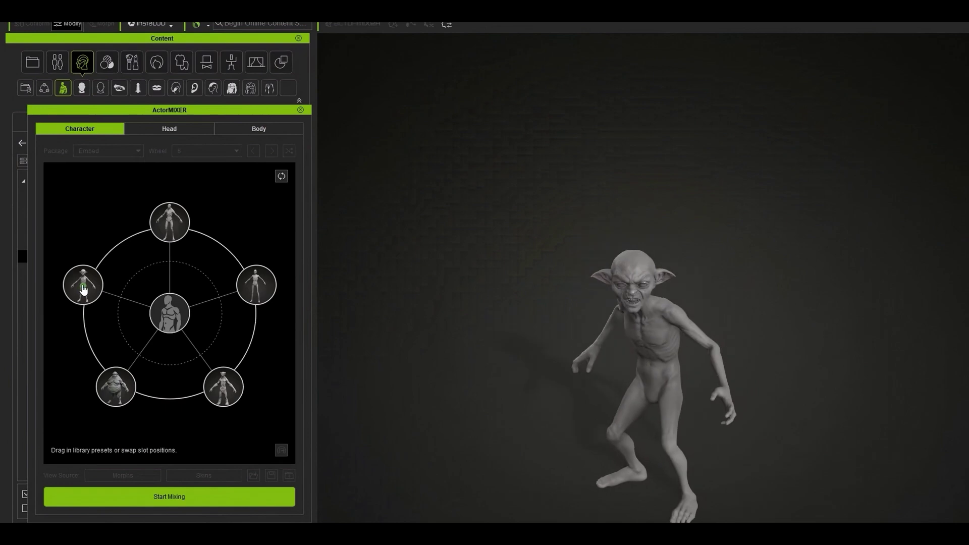
pyautogui.moveTo(84, 289); pyautogui.dragTo(168, 313)
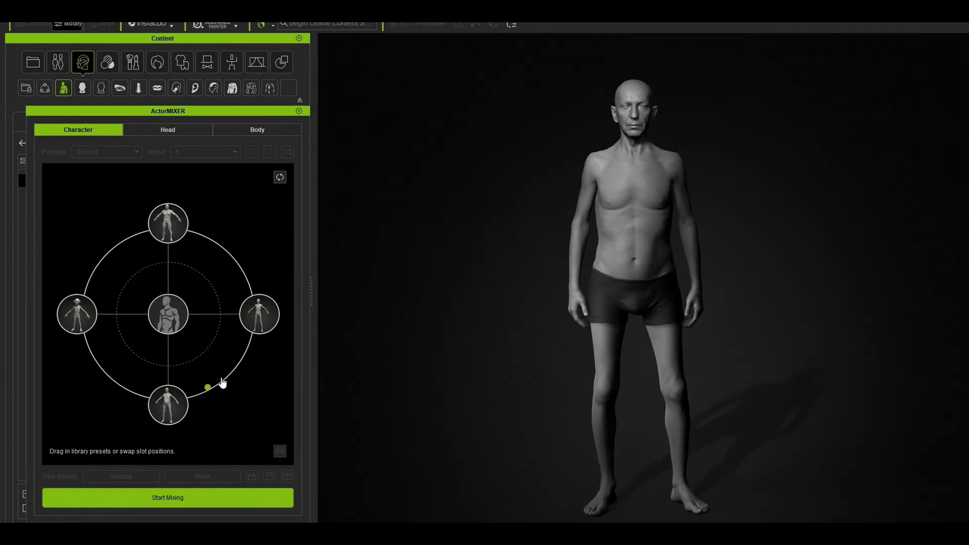
pyautogui.moveTo(222, 384); pyautogui.dragTo(247, 345)
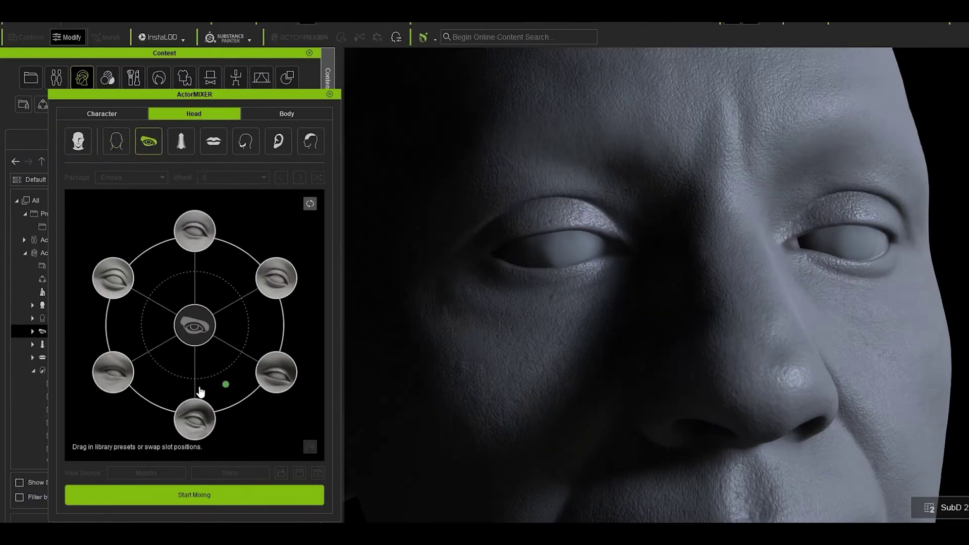
pyautogui.moveTo(199, 391); pyautogui.dragTo(141, 296)
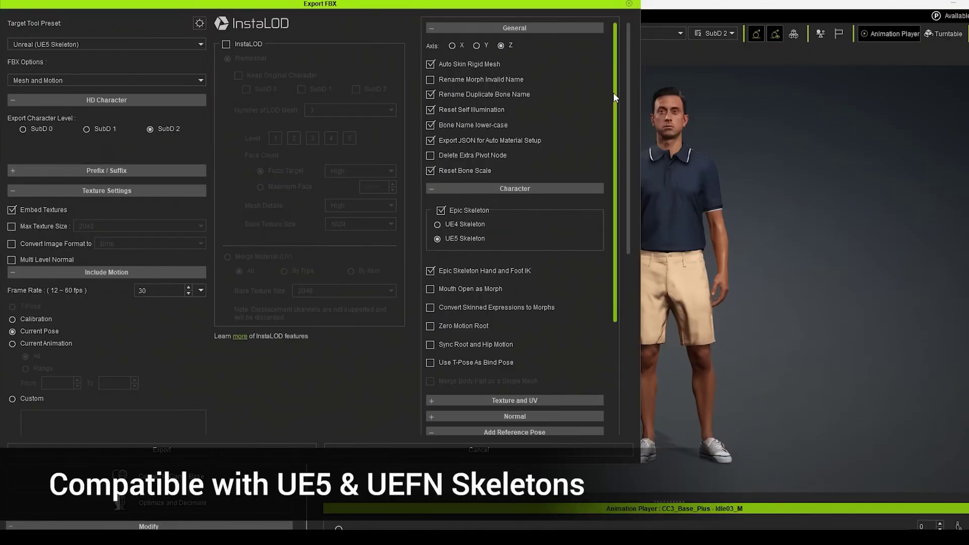
# Step: Enable the UE4 Mannequin, UE5 Mannequin, UE5 MetaHuman and UEFN mannequin options for the export
pyautogui.moveTo(614, 96); pyautogui.dragTo(627, 209)
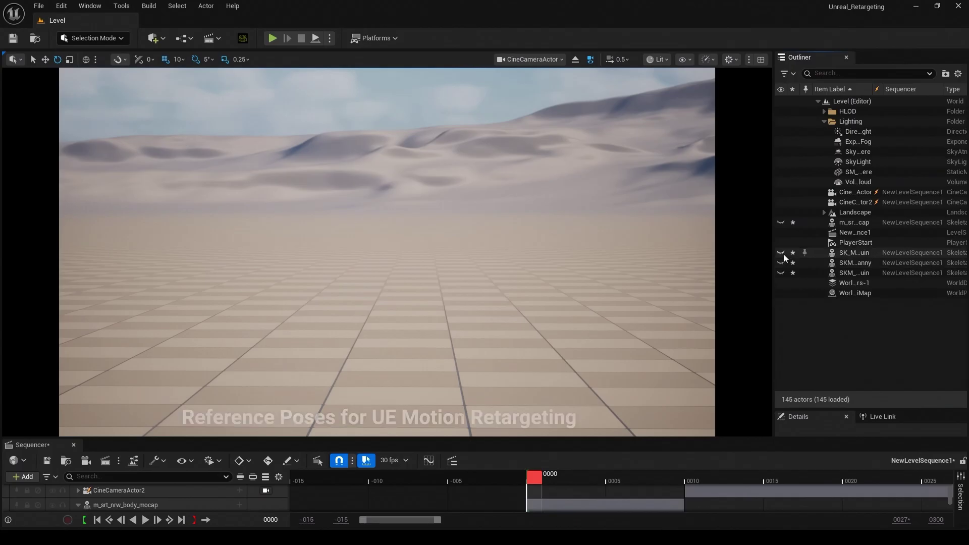
pyautogui.click(781, 253)
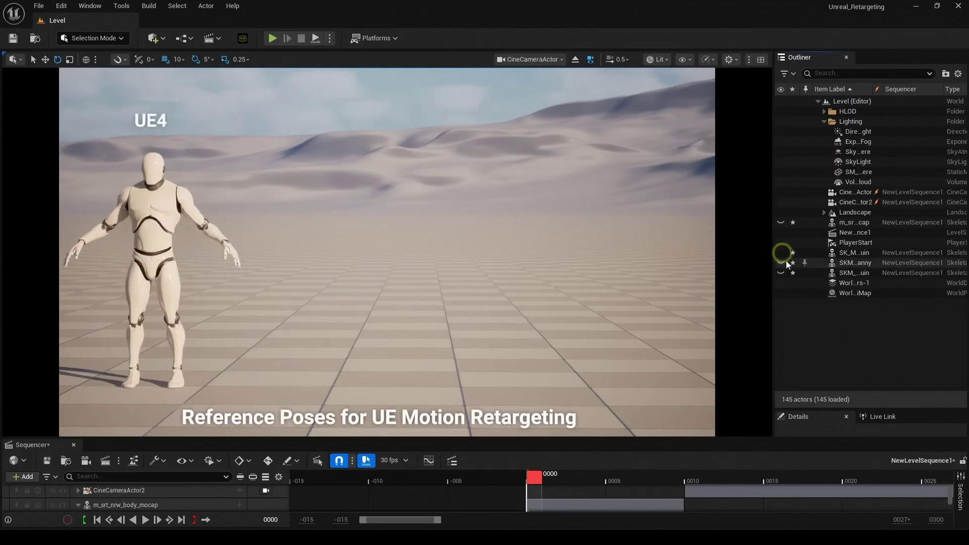
pyautogui.click(782, 262)
pyautogui.click(780, 222)
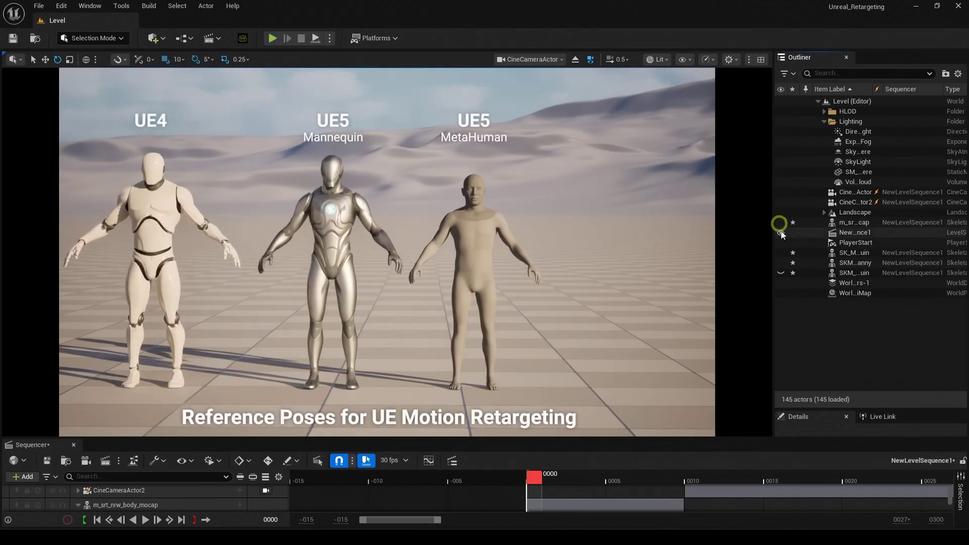
pyautogui.click(781, 273)
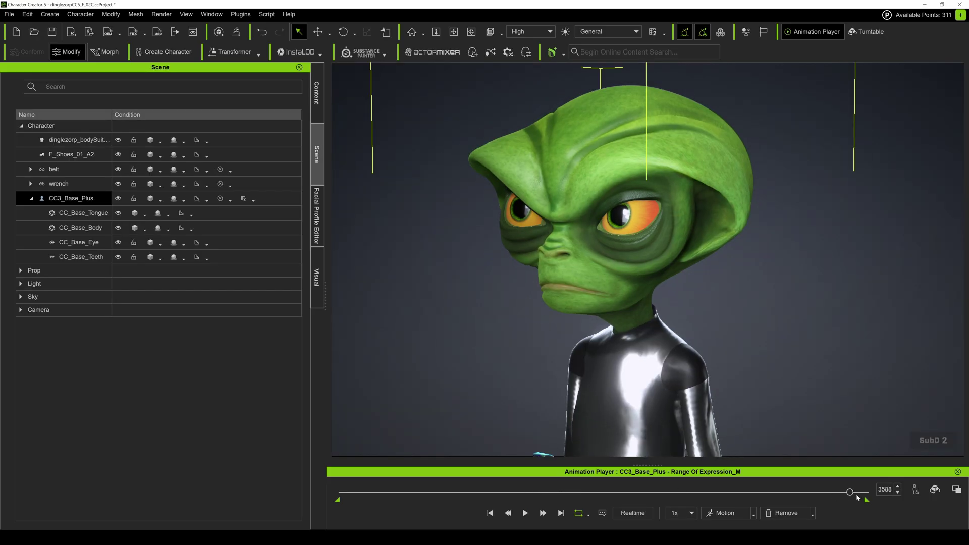
# Step: Scrub the Range Of Expression animation and apply the Stylized Clean light room to the alien
pyautogui.moveTo(839, 493)
pyautogui.mouseDown()
pyautogui.moveTo(795, 492)
pyautogui.moveTo(833, 490)
pyautogui.moveTo(824, 491)
pyautogui.mouseUp()
pyautogui.moveTo(679, 413); pyautogui.dragTo(545, 340, button='right')
pyautogui.scroll(2, 792, 325)
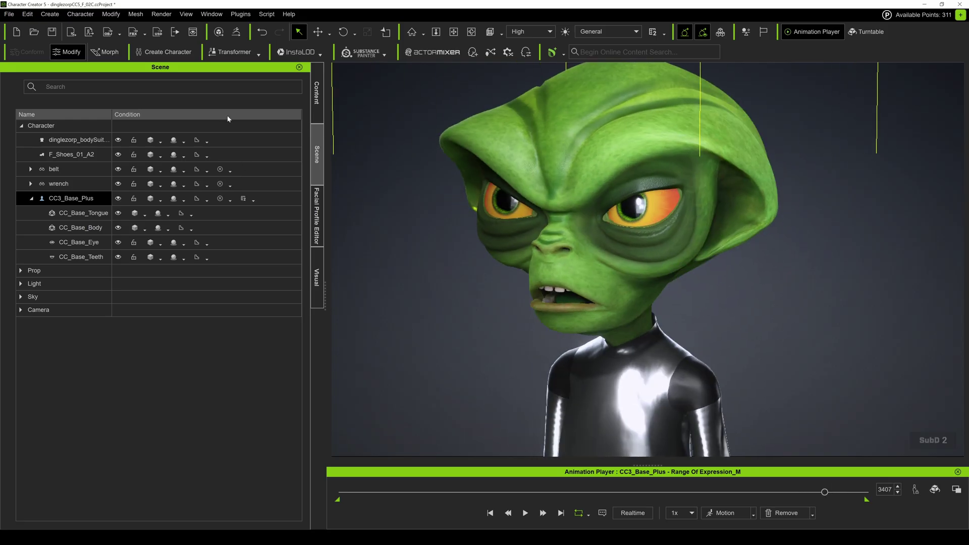
pyautogui.click(317, 93)
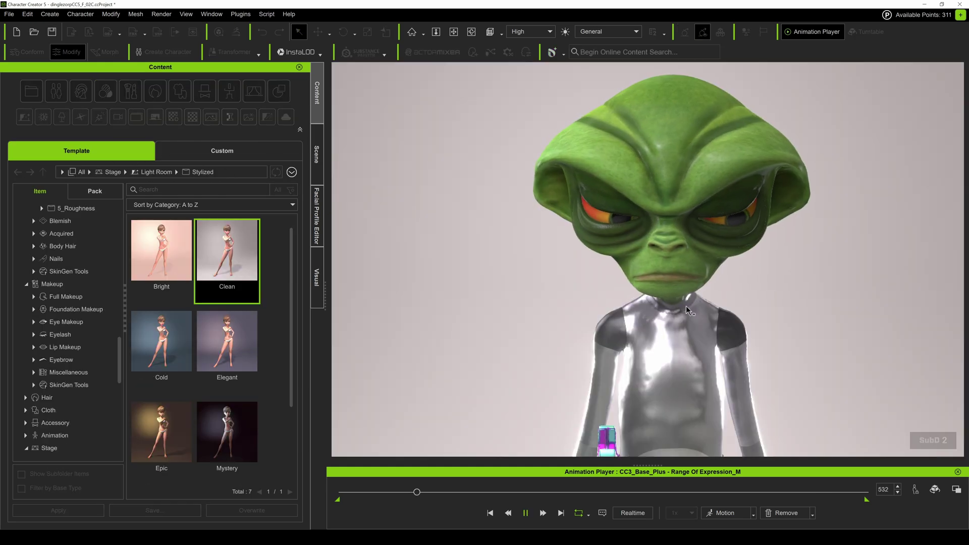
pyautogui.moveTo(687, 310); pyautogui.dragTo(784, 349, button='right')
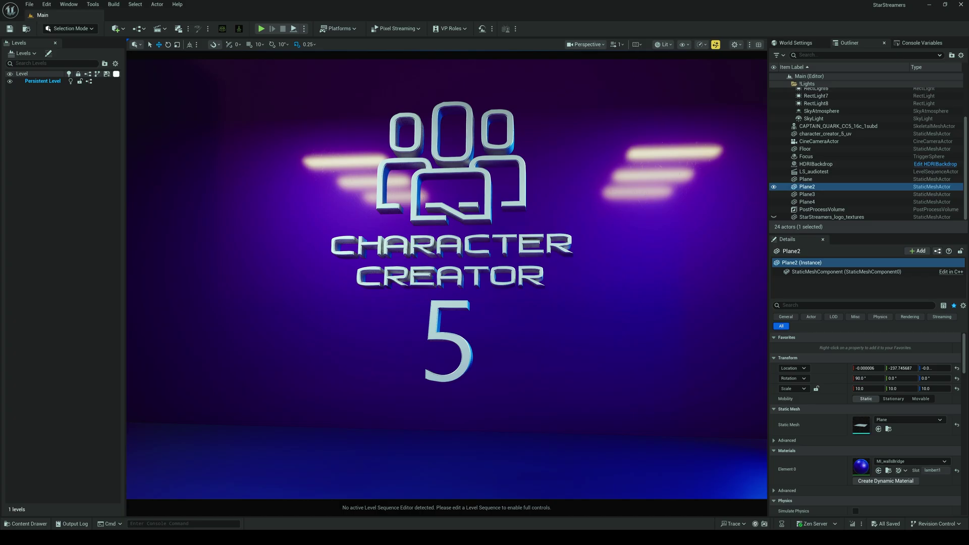
# Step: Show the CC5_F_02C assets in the Content Browser and view the CC UE Control Rig Fab page
pyautogui.hotkey('ctrl', 'space')
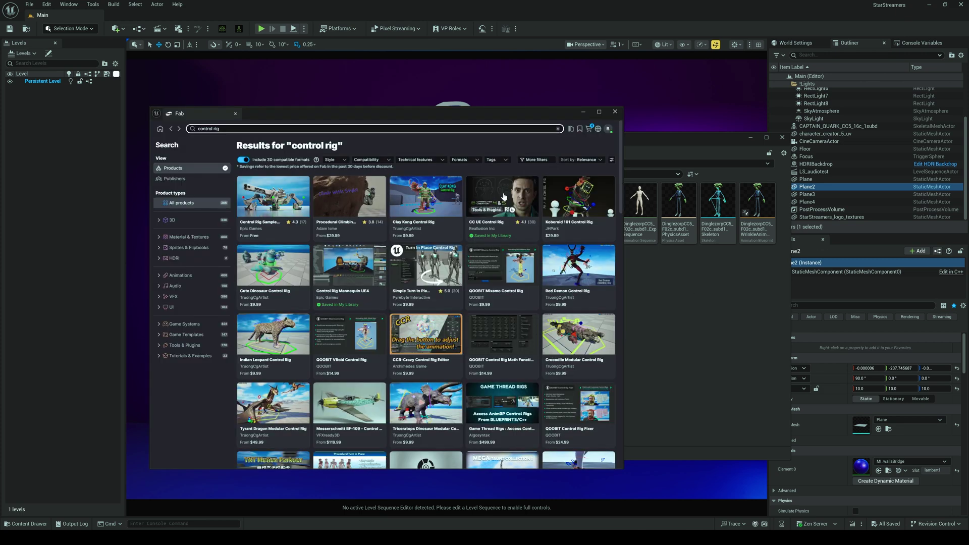
pyautogui.click(396, 245)
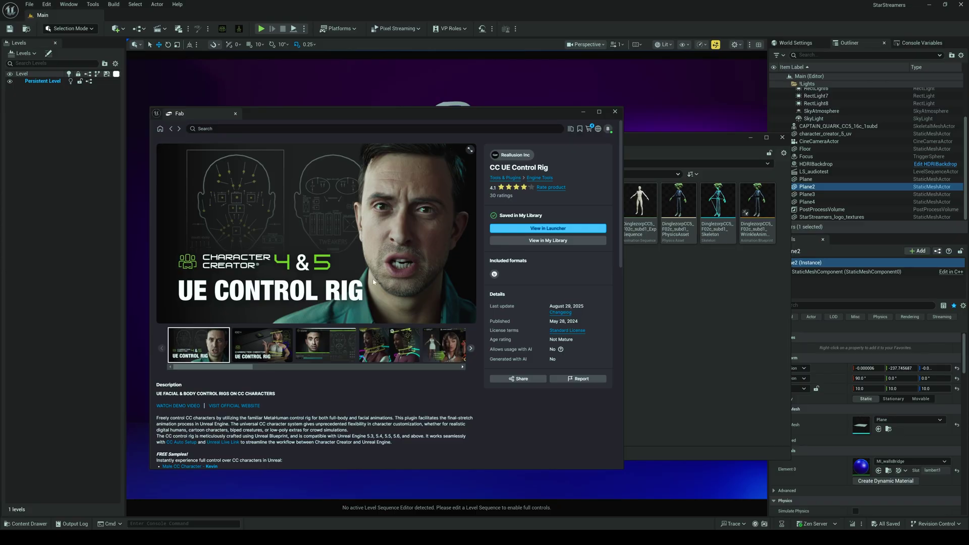
pyautogui.moveTo(263, 117); pyautogui.dragTo(437, 109)
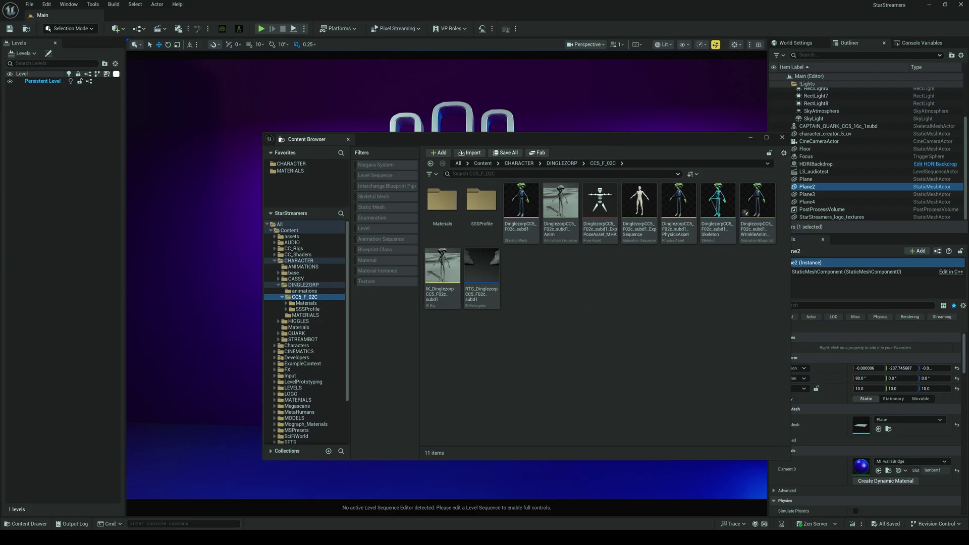
pyautogui.click(47, 4)
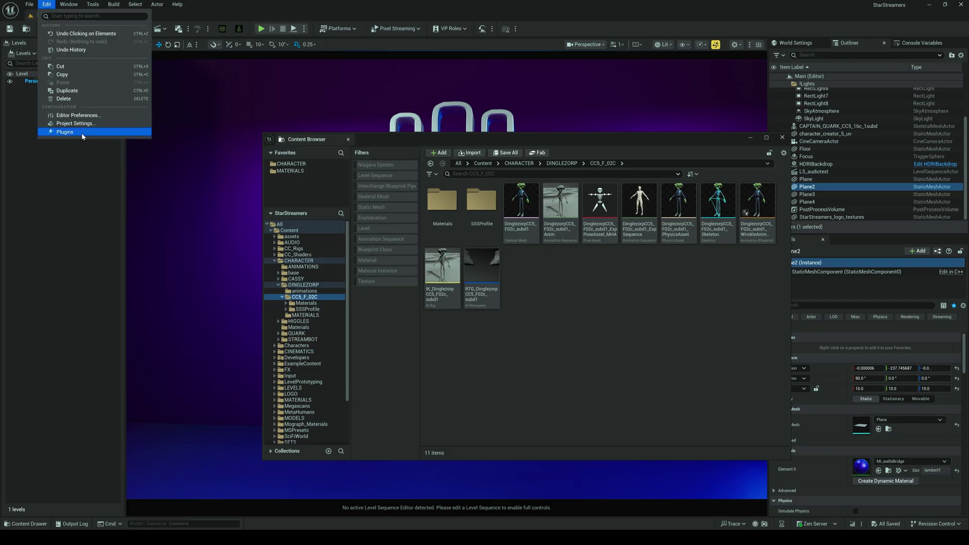
# Step: Filter the Plugins list with 'cont' to check the Control Rig plugins, then close it
pyautogui.click(81, 132)
pyautogui.write('co')
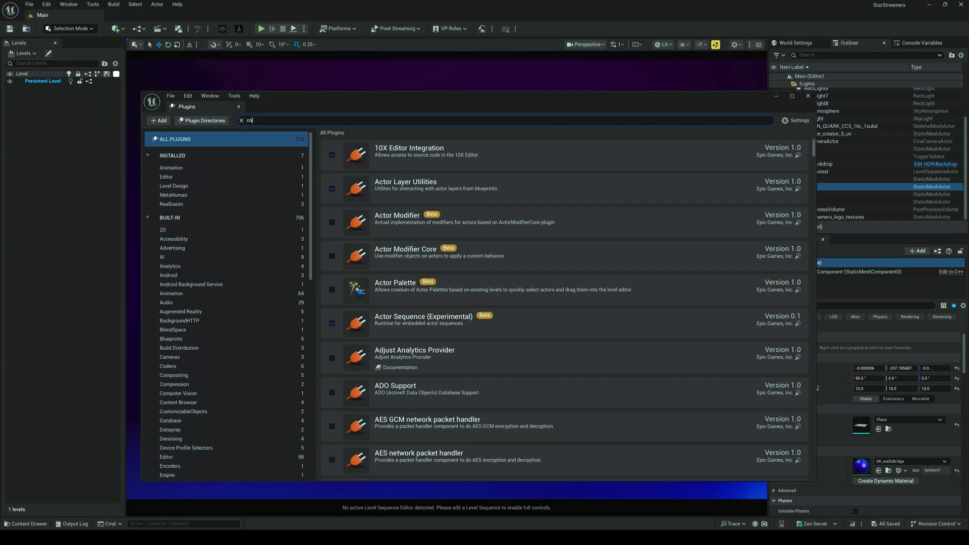
pyautogui.write('ntrol')
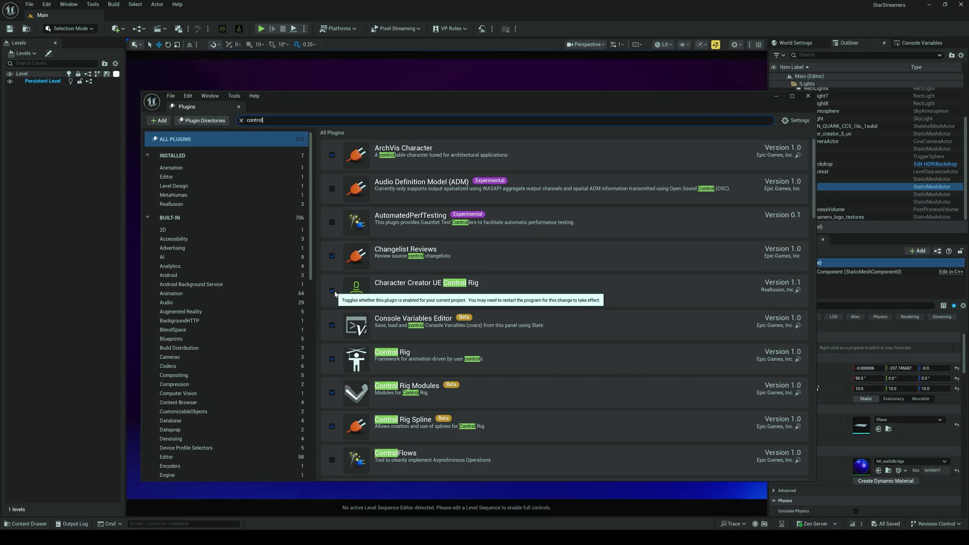
pyautogui.click(807, 96)
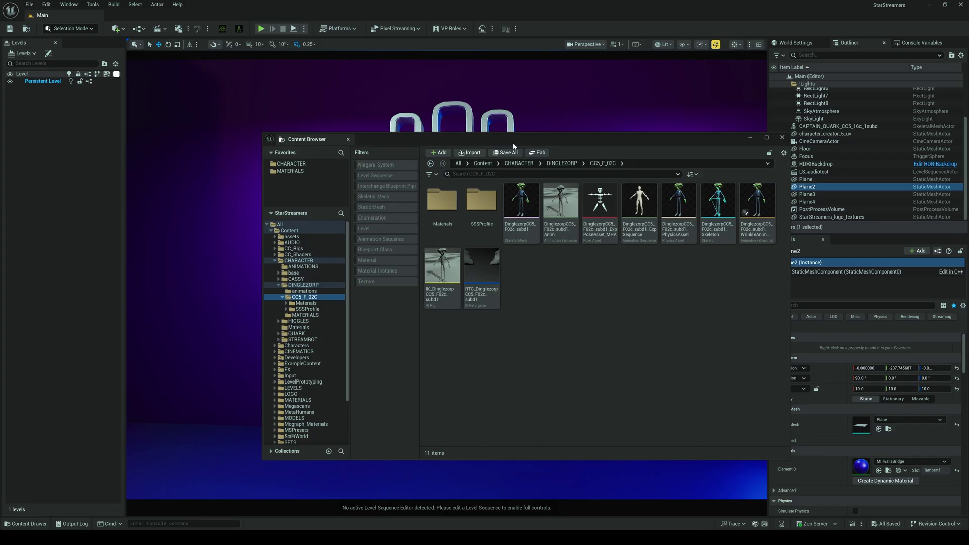
# Step: Drag the DinglezorpCC5_F02c_subd1 skeletal mesh into the StarStreamers level
pyautogui.moveTo(404, 136); pyautogui.dragTo(728, 150)
pyautogui.moveTo(843, 222); pyautogui.dragTo(353, 478)
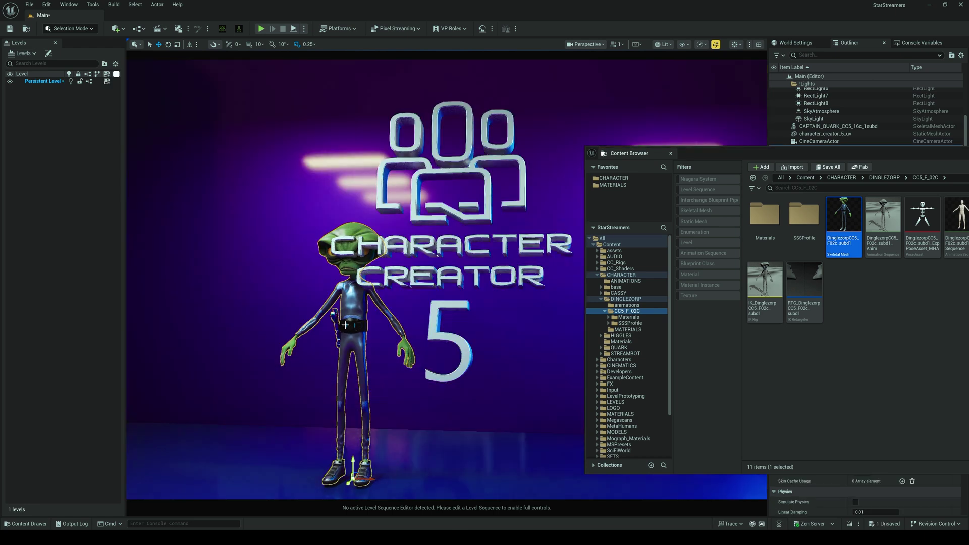
pyautogui.moveTo(735, 156); pyautogui.dragTo(743, 156)
pyautogui.hotkey('ctrl', 'space')
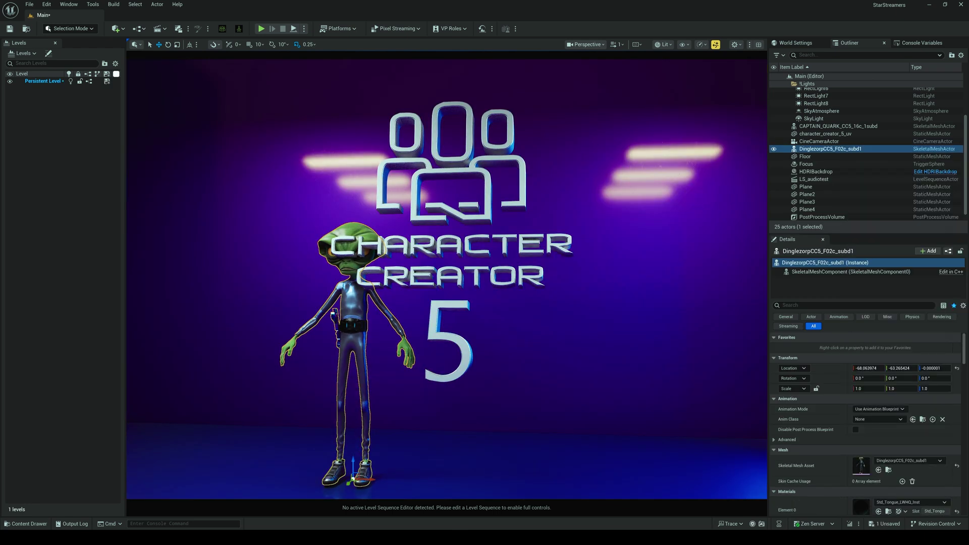
# Step: Set the alien's Location X and Y to 0 in Details
pyautogui.click(864, 368)
pyautogui.write('0')
pyautogui.press('Tab')
pyautogui.write('0')
pyautogui.press('Tab')
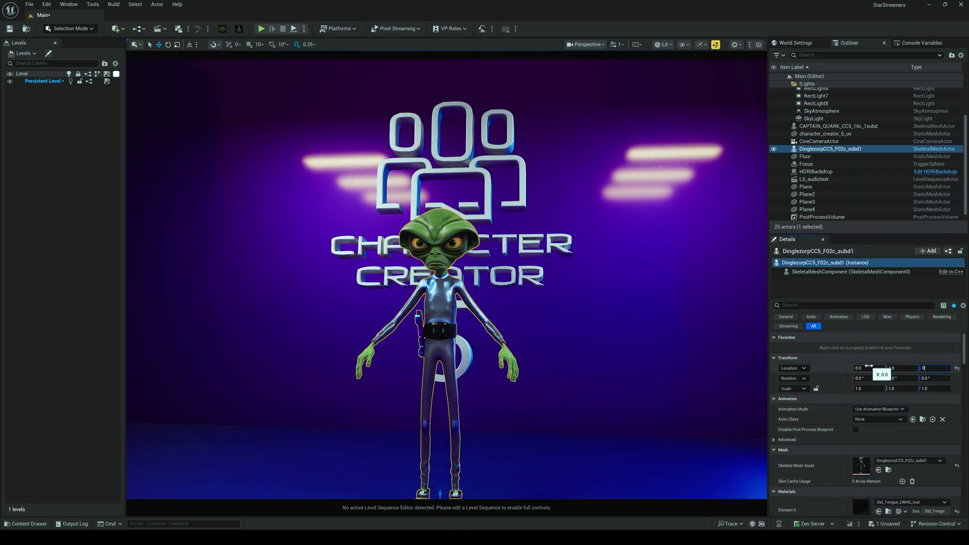
pyautogui.write('0')
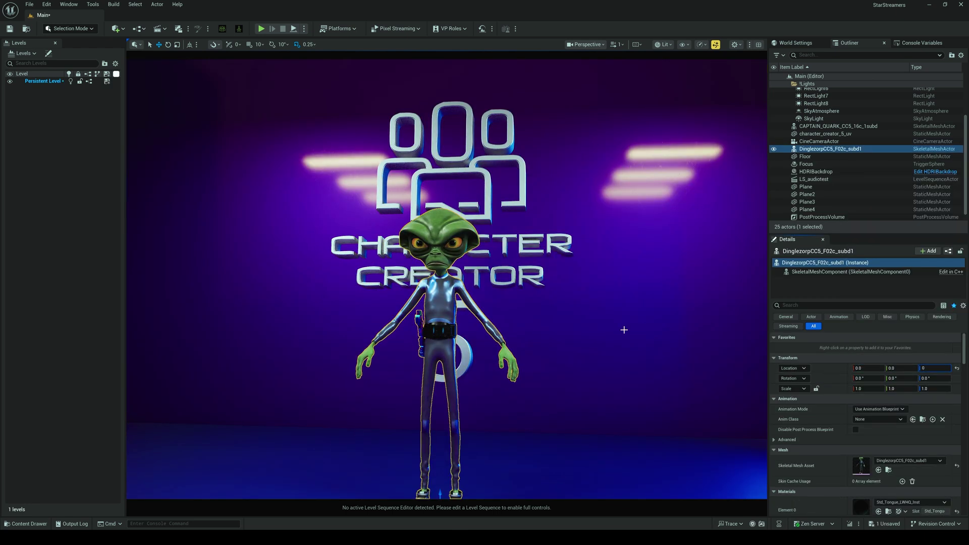
# Step: Delete the placed alien, then create a CC Control Rig from the Dinglezorp skeletal mesh asset
pyautogui.click(239, 29)
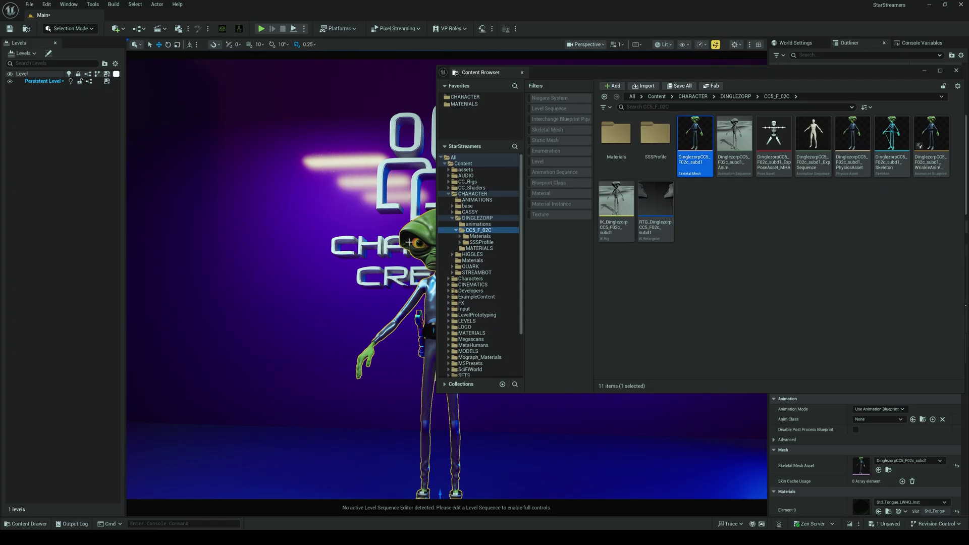
pyautogui.press('Delete')
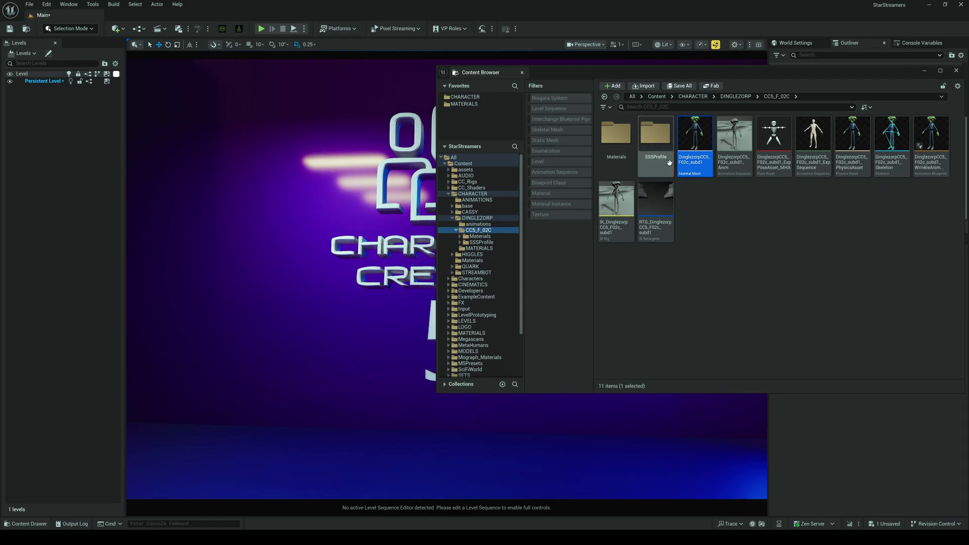
pyautogui.click(725, 228)
pyautogui.click(695, 132)
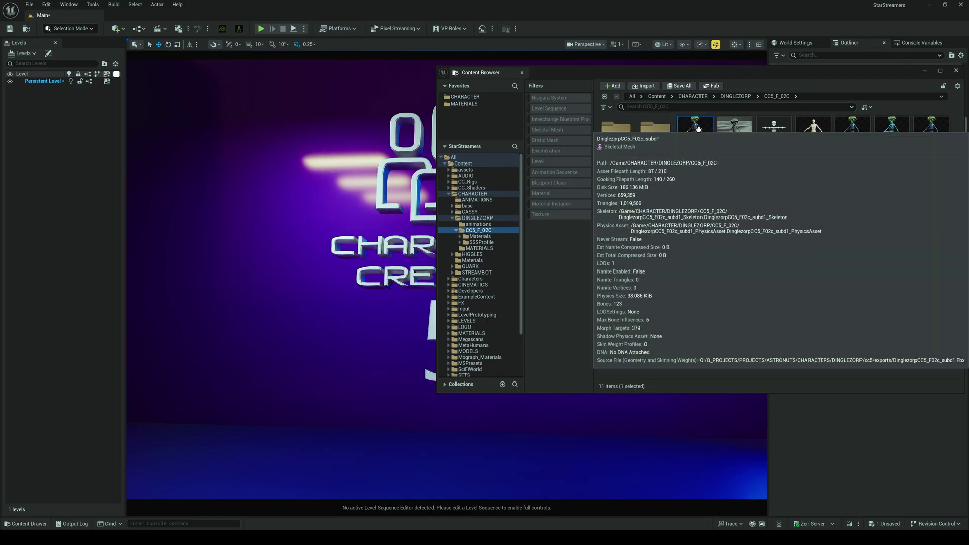
pyautogui.rightClick(698, 129)
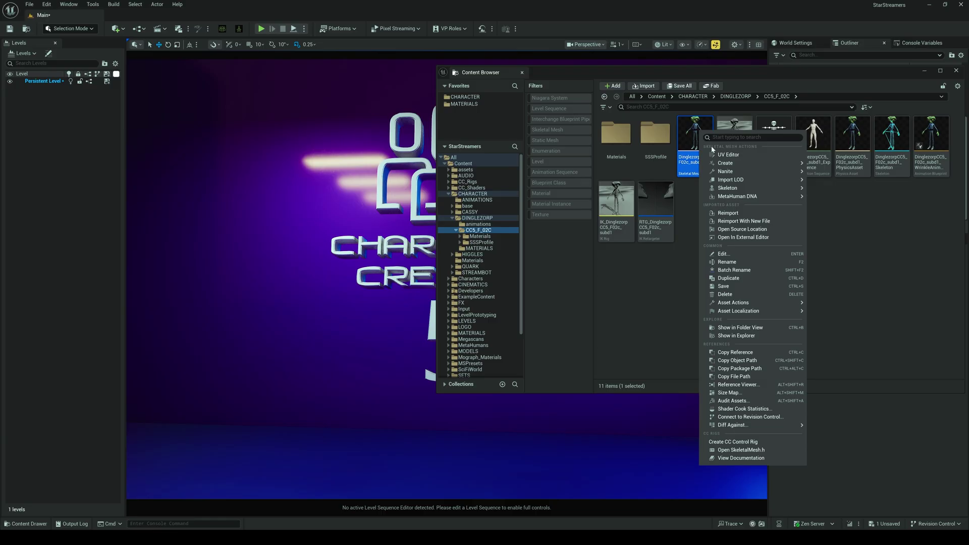
pyautogui.click(735, 443)
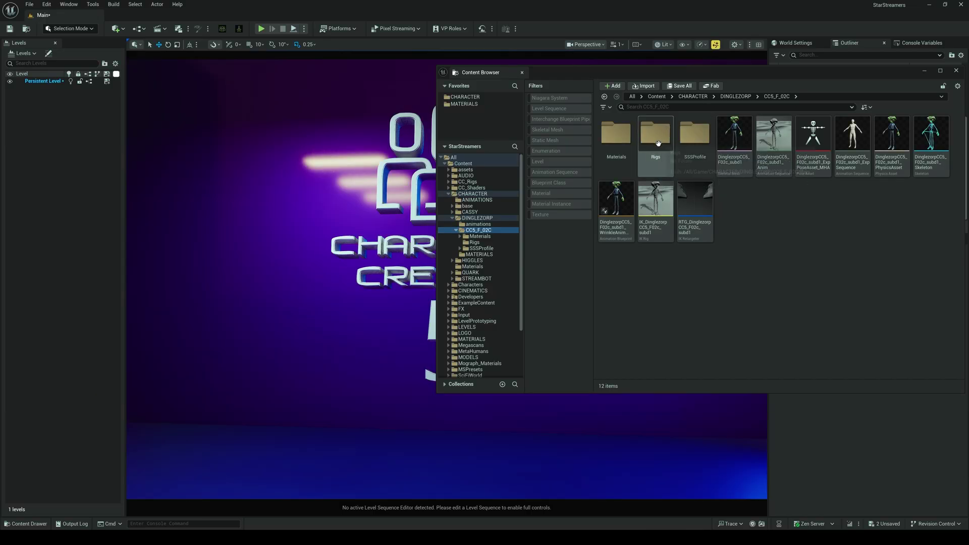
# Step: Drag DinglezorpCC5_F02c_subd1_Rig_BP from the Rigs folder into the level at location 0, 0, 0
pyautogui.doubleClick(658, 143)
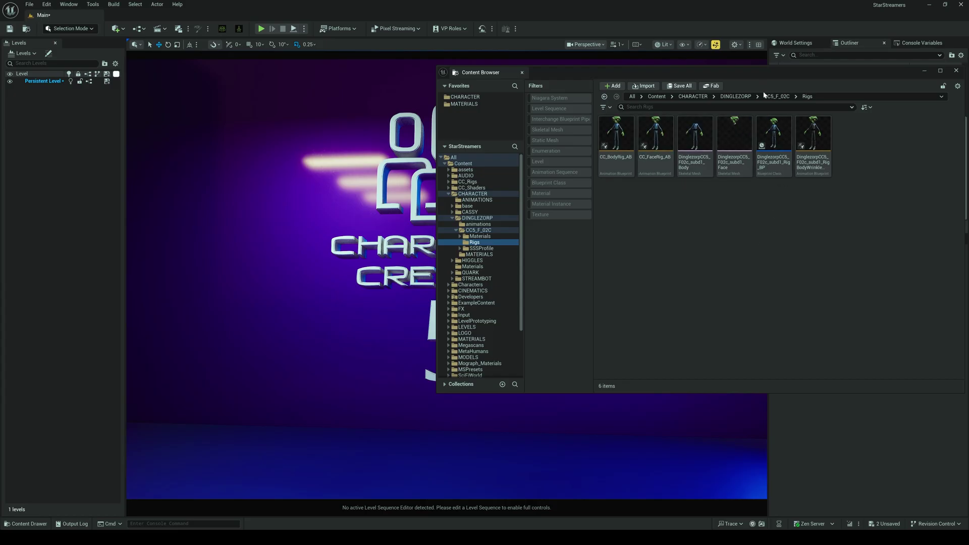
pyautogui.click(773, 164)
pyautogui.moveTo(734, 182); pyautogui.dragTo(377, 468)
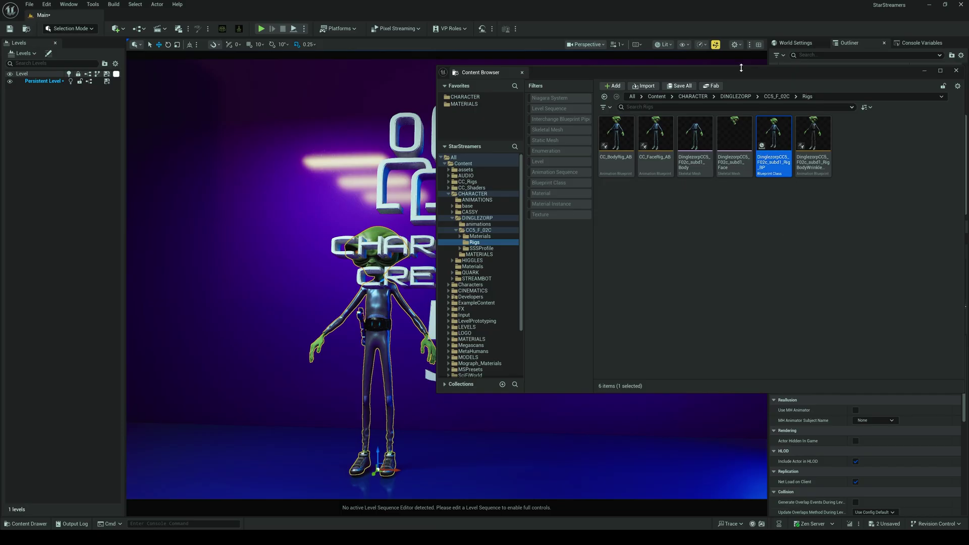
pyautogui.click(868, 369)
pyautogui.write('0')
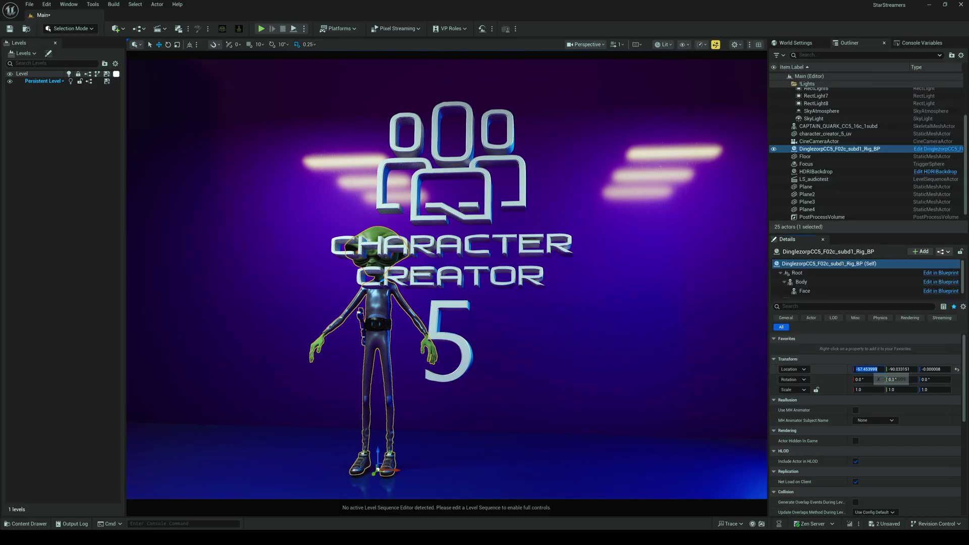
pyautogui.press('Tab')
pyautogui.write('0')
pyautogui.press('Tab')
pyautogui.write('0')
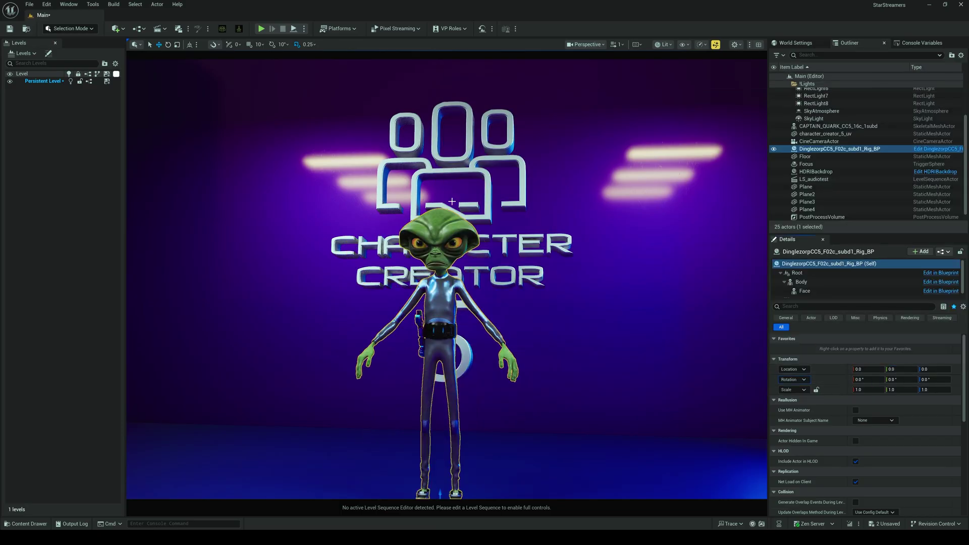
pyautogui.write('f')
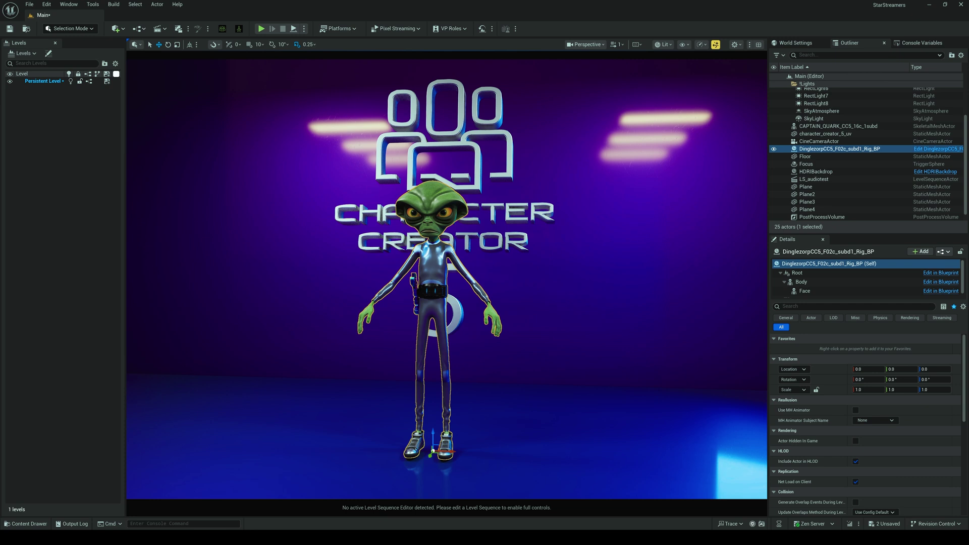
pyautogui.hotkey('ctrl', 'b')
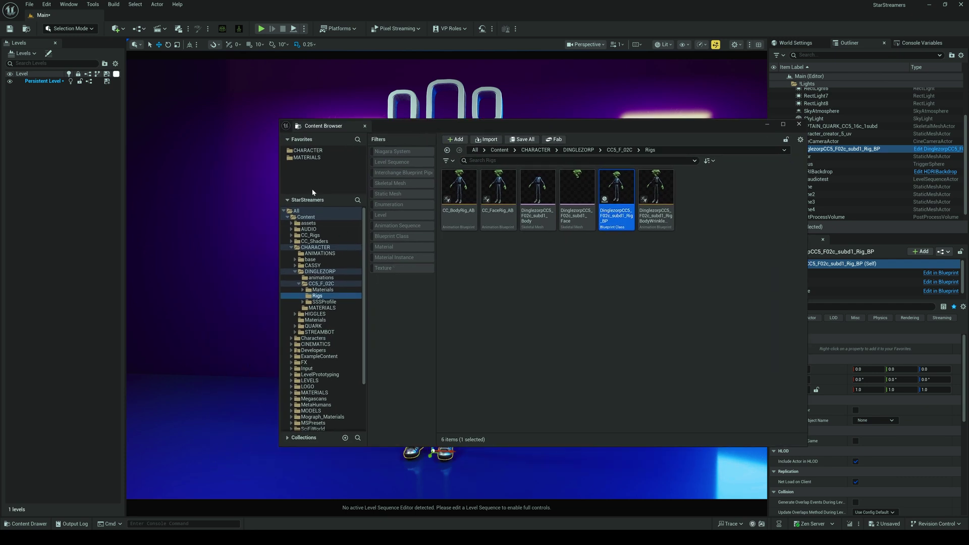
# Step: Browse to AUDIO > DIALOGUE > DINGLEZORP > TEST and play systemFailureWorstTechInGalaxy02
pyautogui.click(308, 229)
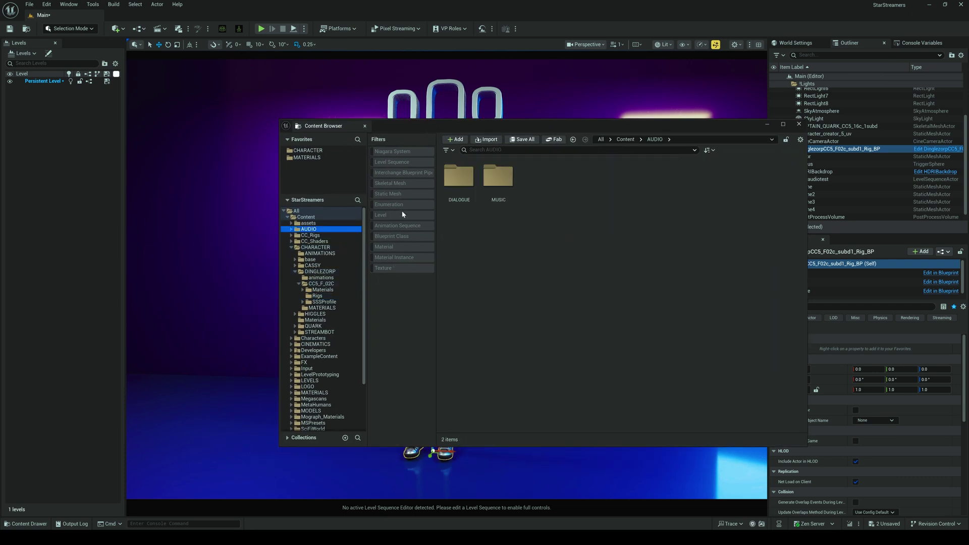
pyautogui.doubleClick(465, 177)
pyautogui.doubleClick(463, 177)
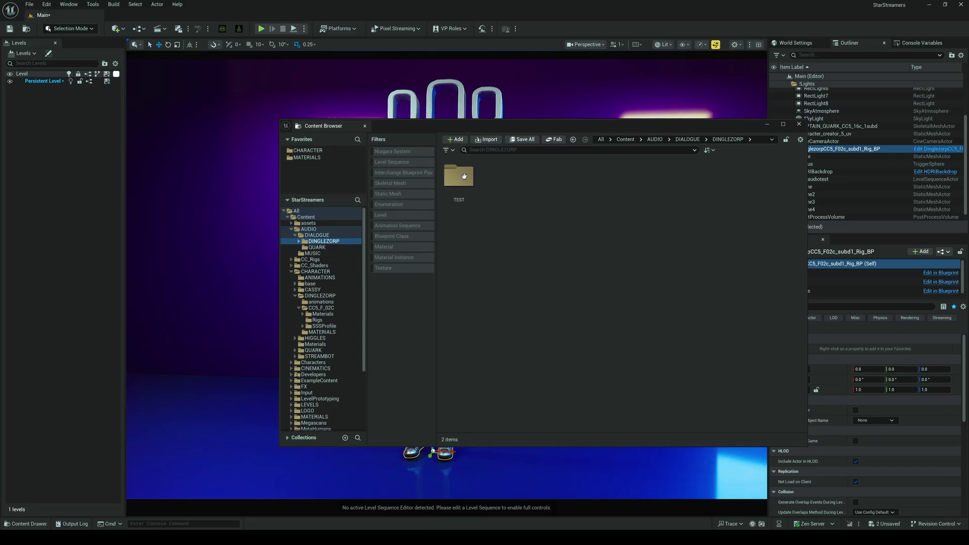
pyautogui.doubleClick(455, 175)
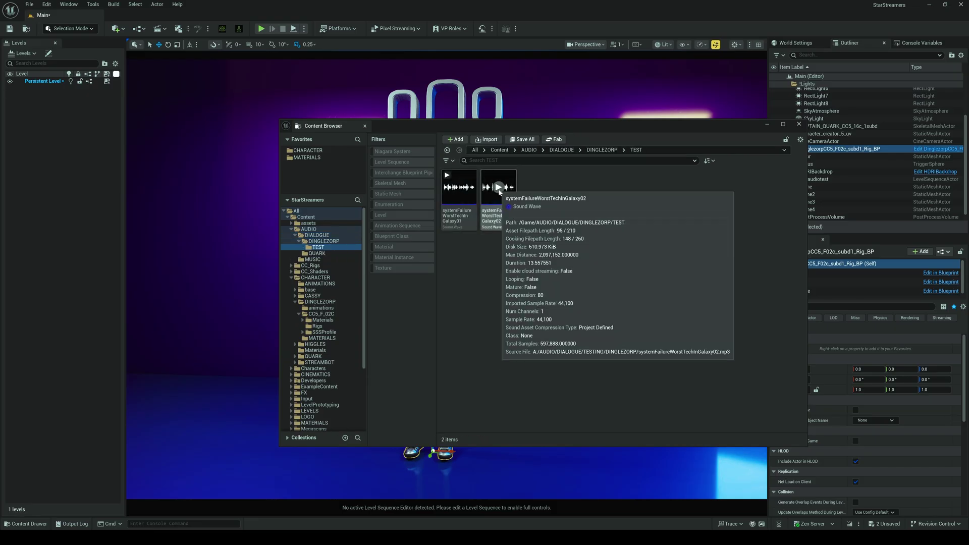
pyautogui.click(487, 175)
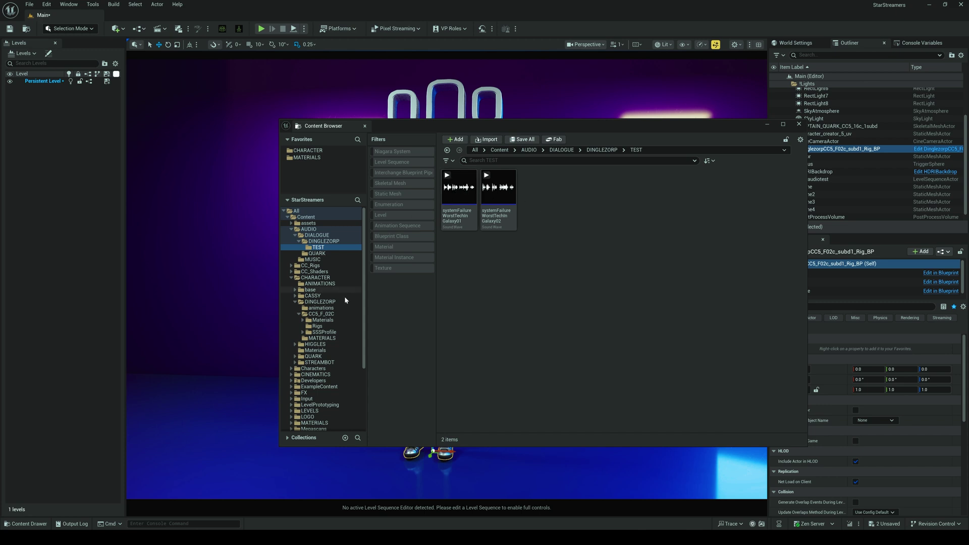
pyautogui.scroll(-5, 337, 341)
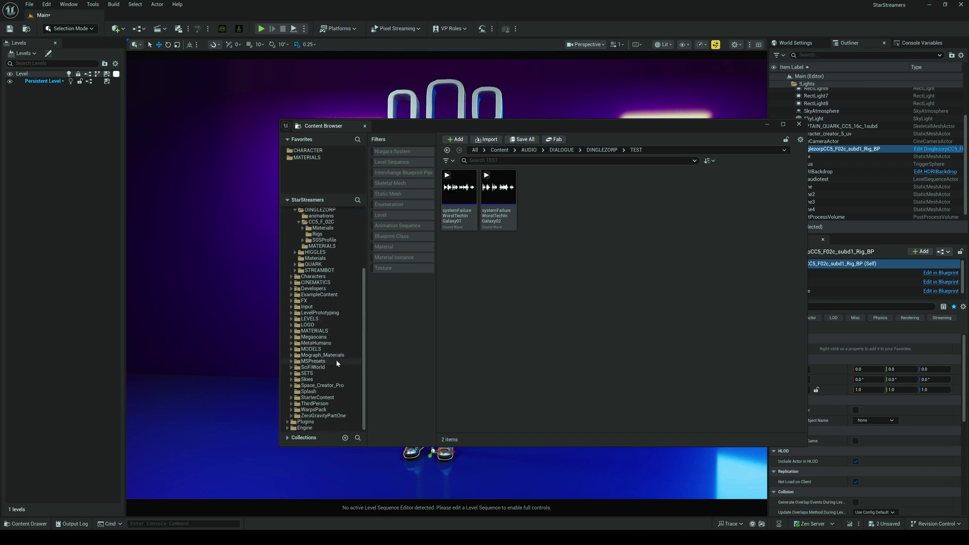
# Step: Delete the existing second MetaHuman Performance asset from the MetaHumans folder
pyautogui.click(317, 344)
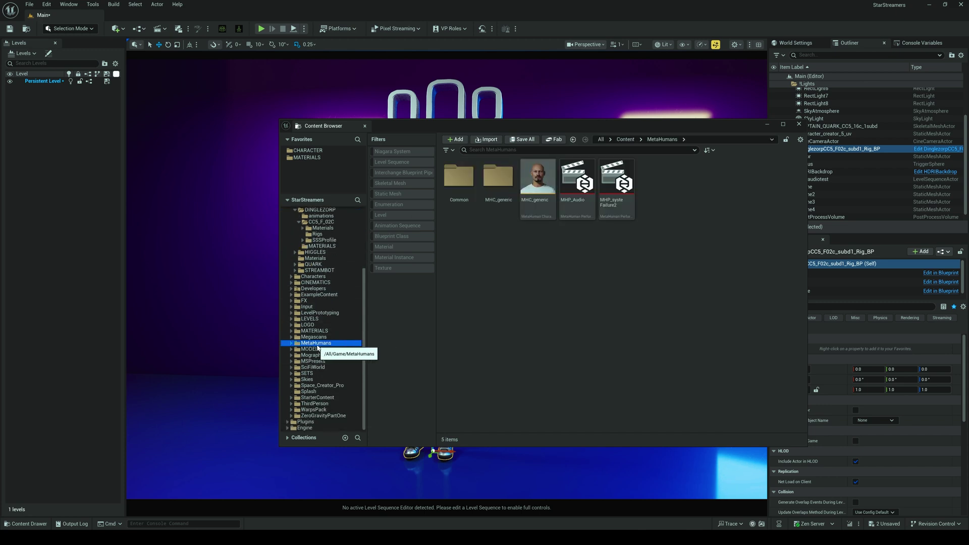
pyautogui.click(605, 200)
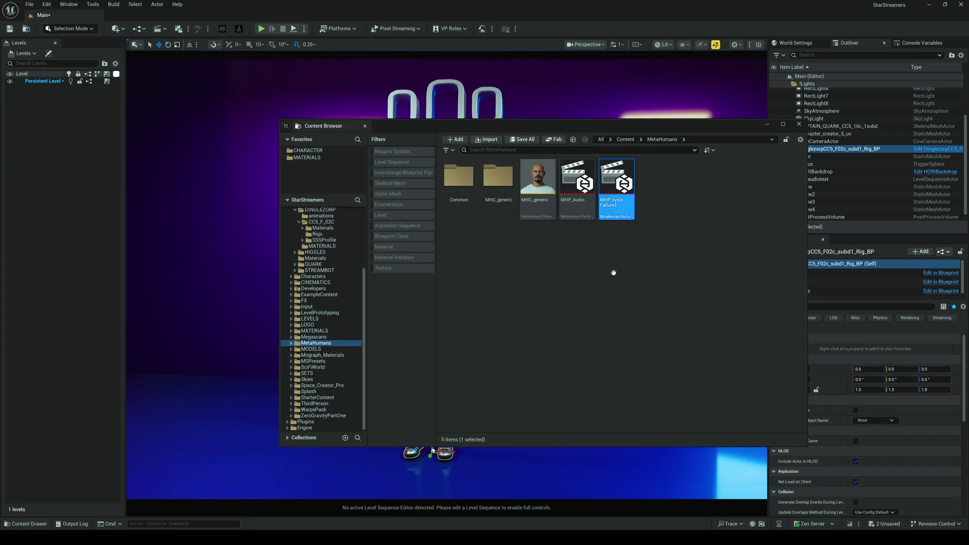
pyautogui.press('Delete')
pyautogui.press('Return')
# Step: Create a new MetaHuman Performance asset and rename it MHP_systemFailure2
pyautogui.rightClick(608, 162)
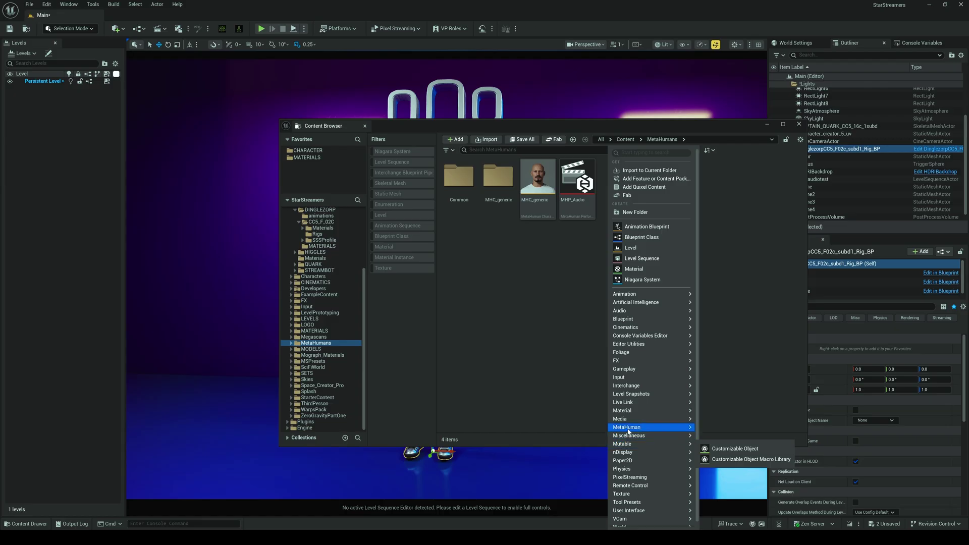
pyautogui.moveTo(628, 429)
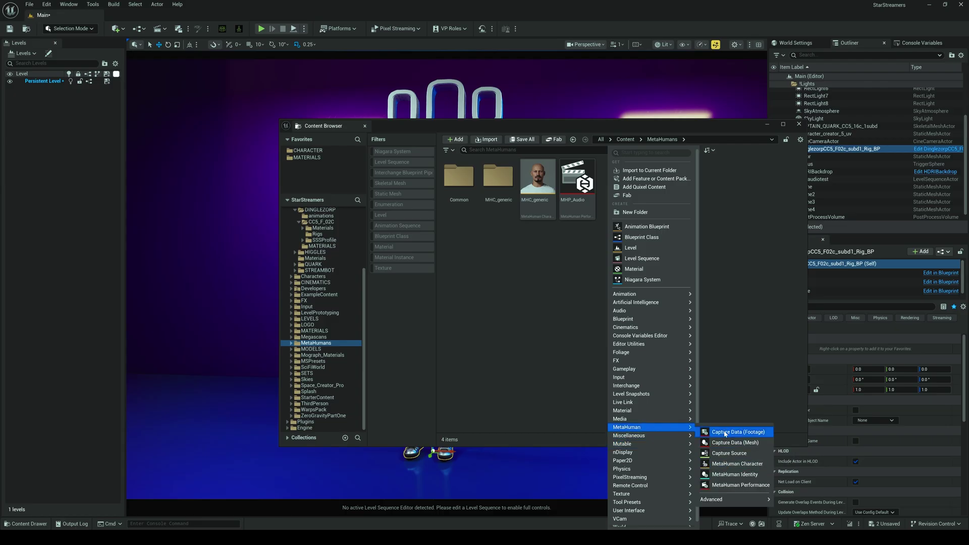
pyautogui.click(724, 485)
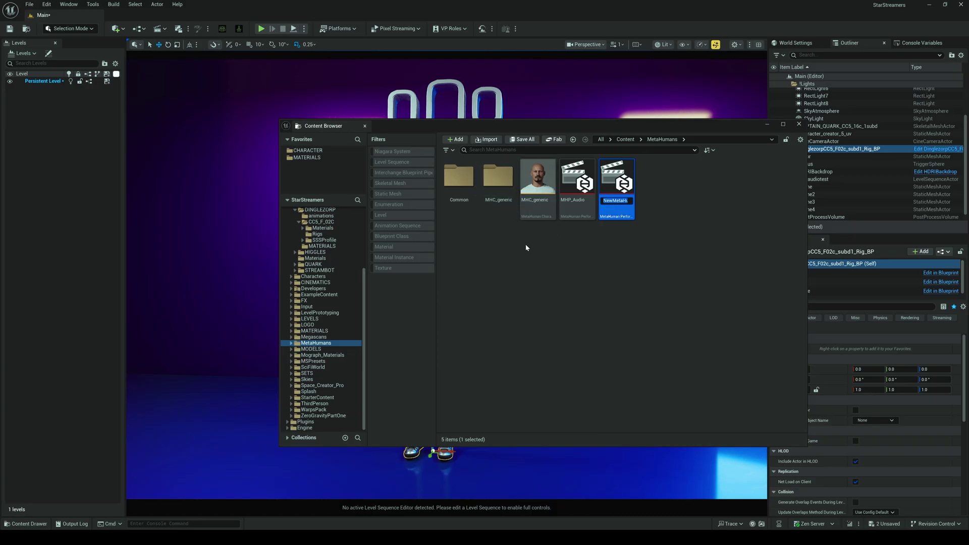
pyautogui.press('Return')
pyautogui.click(542, 259)
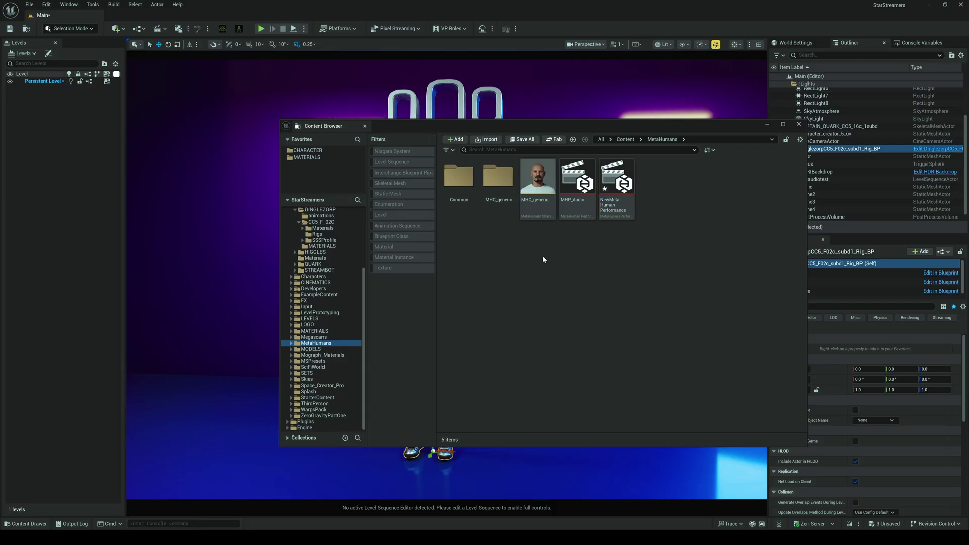
pyautogui.click(615, 206)
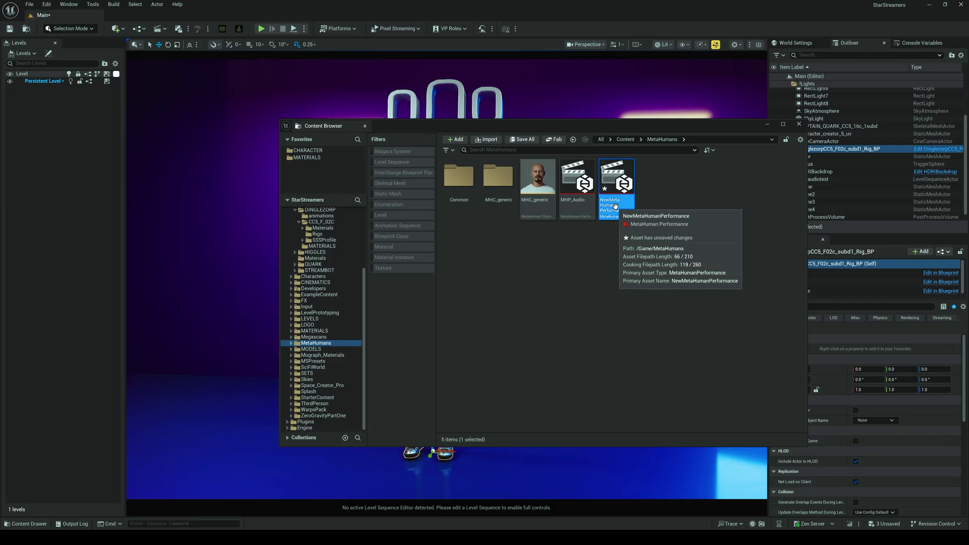
pyautogui.click(614, 206)
pyautogui.write('M')
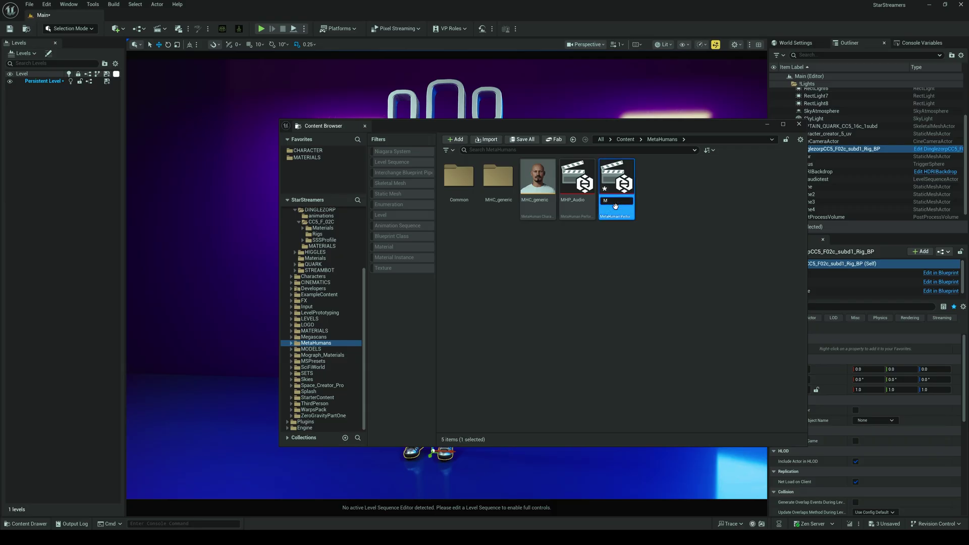
pyautogui.write('HP_systemF')
pyautogui.write('ailure2')
pyautogui.press('Return')
# Step: In MHP_systemFailure2, use Audio input systemFailureWorstTechInGalaxy02 with SKM_MHC_generic_FaceMesh as visualization mesh
pyautogui.click(612, 174)
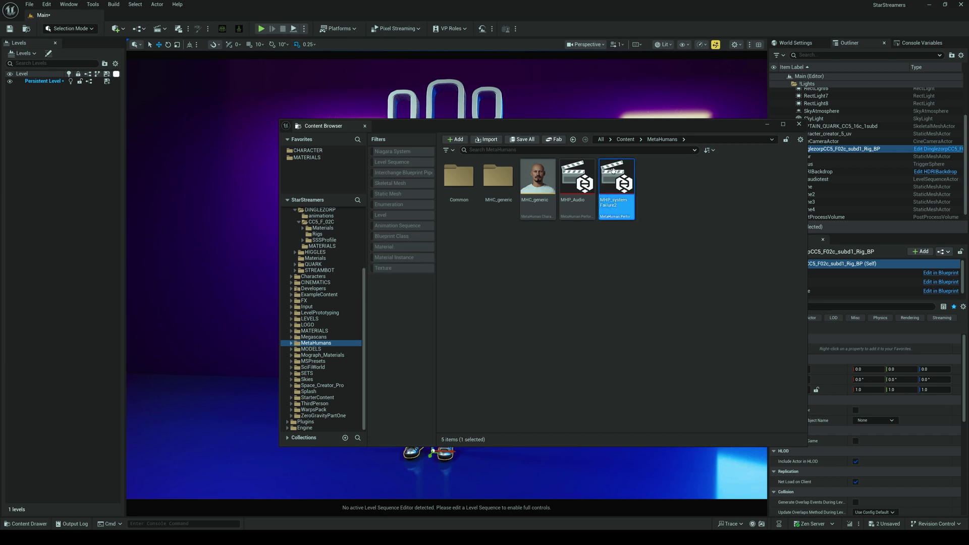
pyautogui.doubleClick(607, 218)
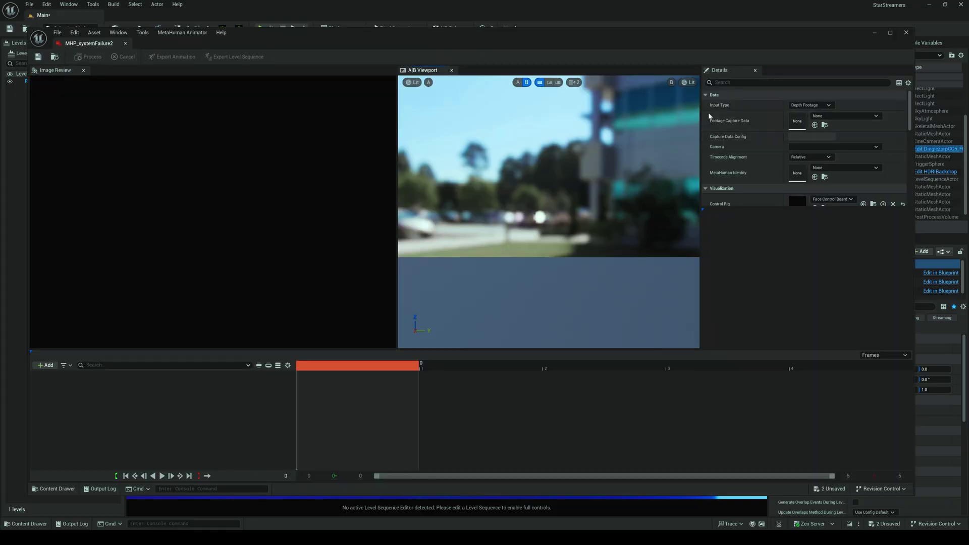
pyautogui.click(797, 106)
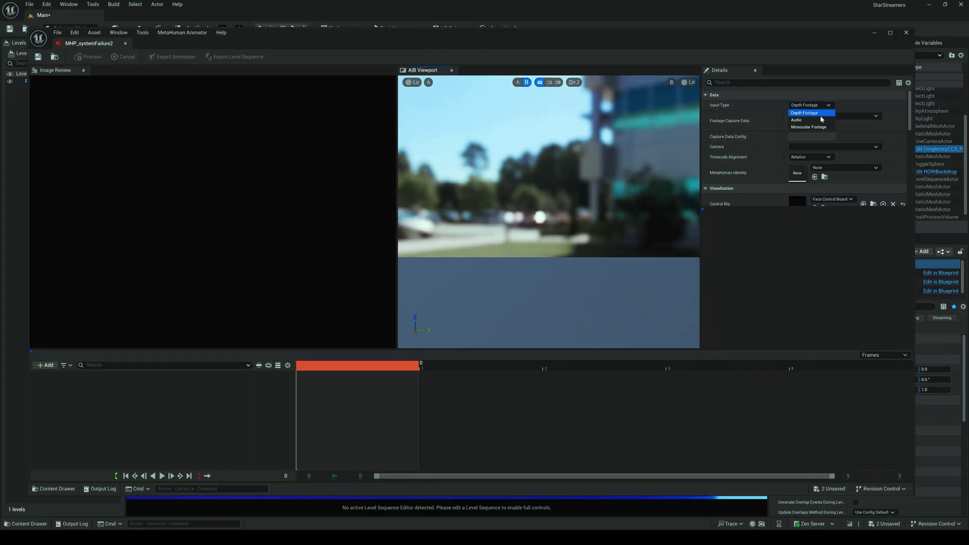
pyautogui.click(796, 121)
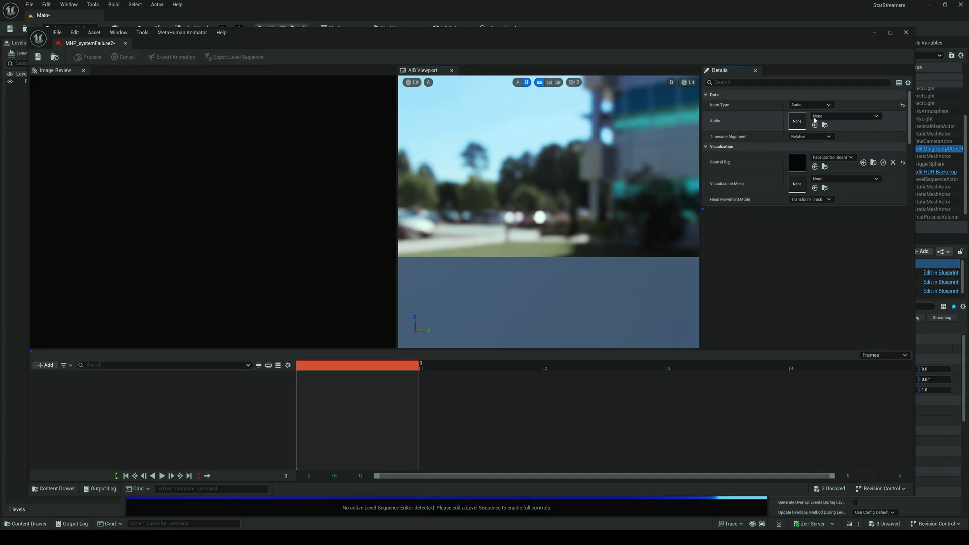
pyautogui.click(818, 116)
pyautogui.write('system')
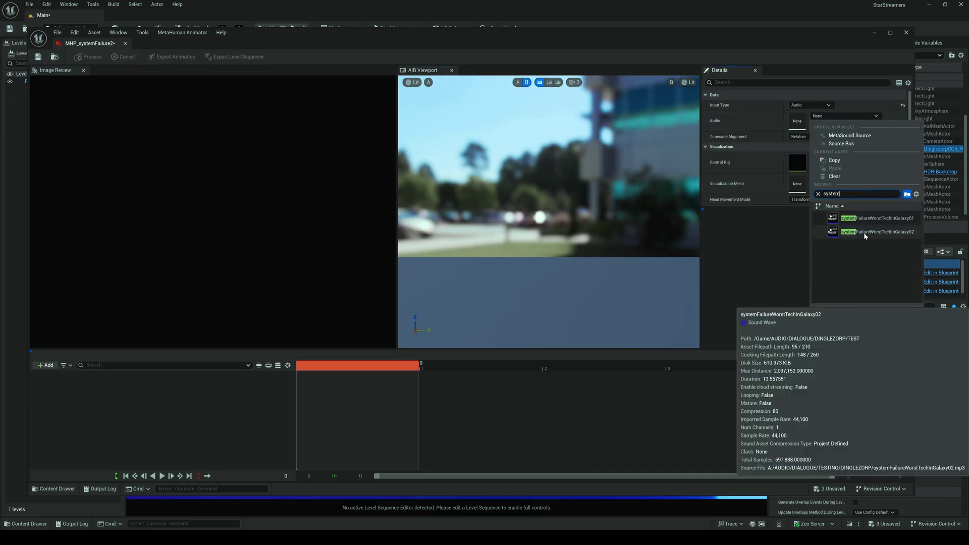
pyautogui.click(889, 232)
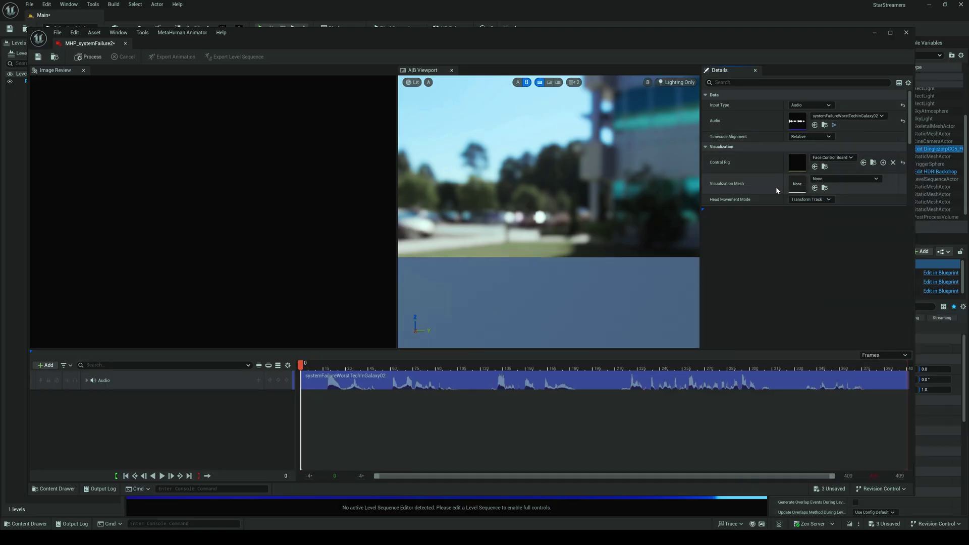
pyautogui.click(830, 180)
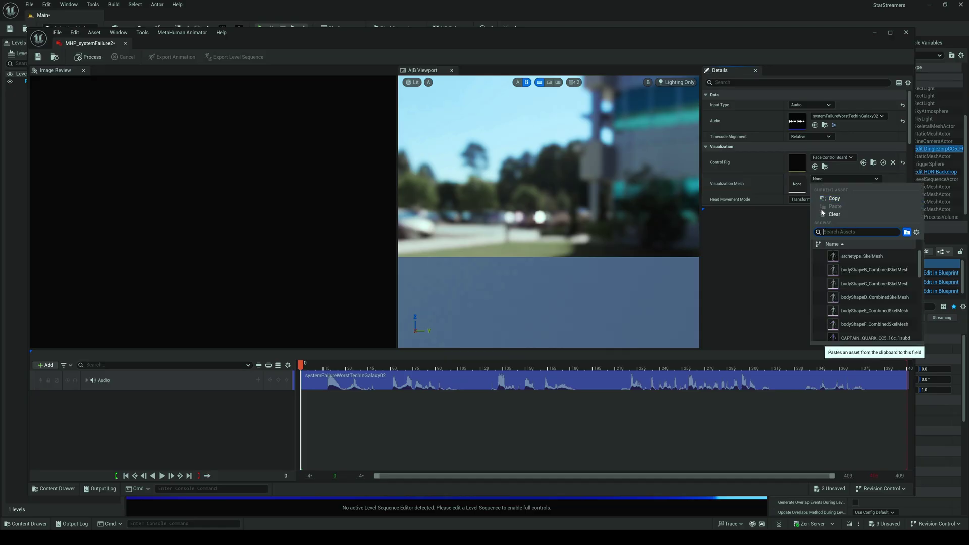
pyautogui.write('generic')
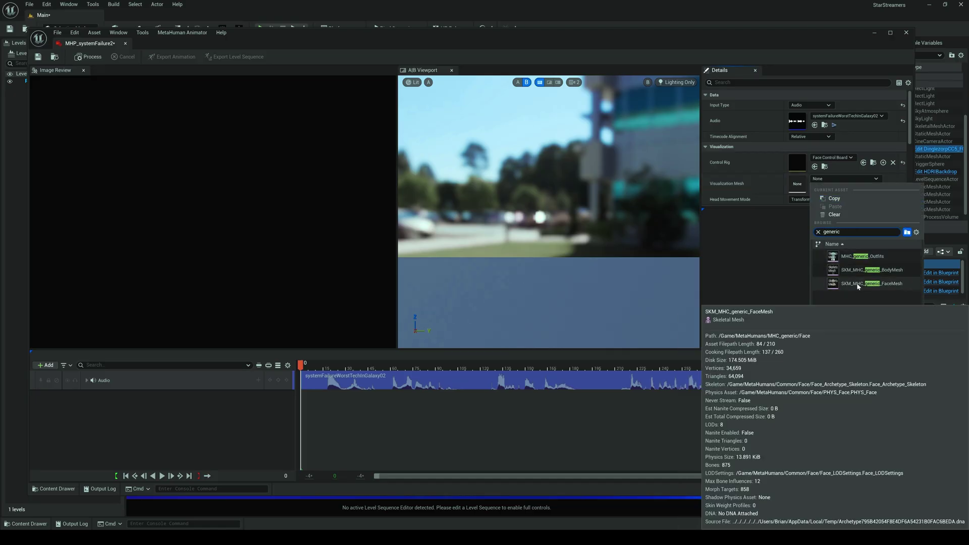
pyautogui.click(856, 283)
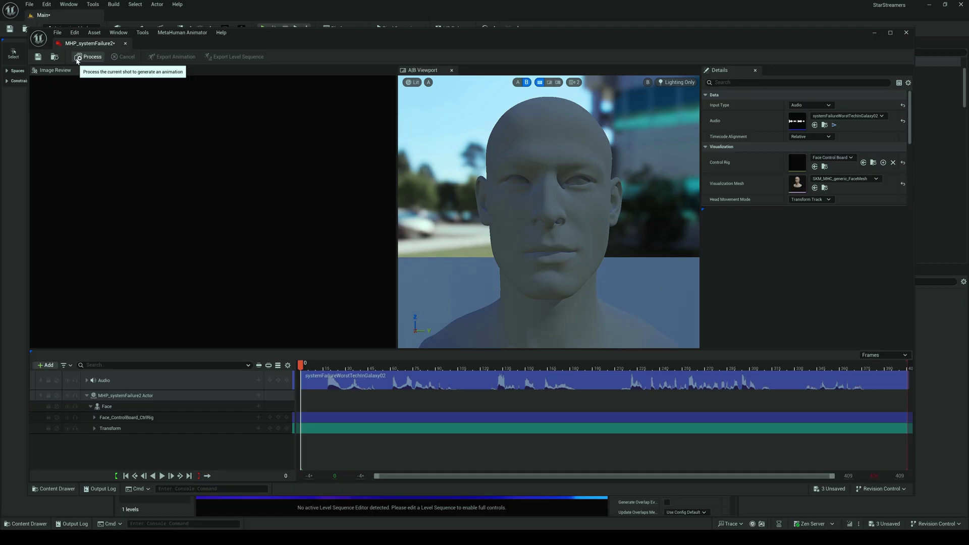
# Step: Process the audio into facial animation, play it back, and set Head Movement Mode to Disabled
pyautogui.click(77, 60)
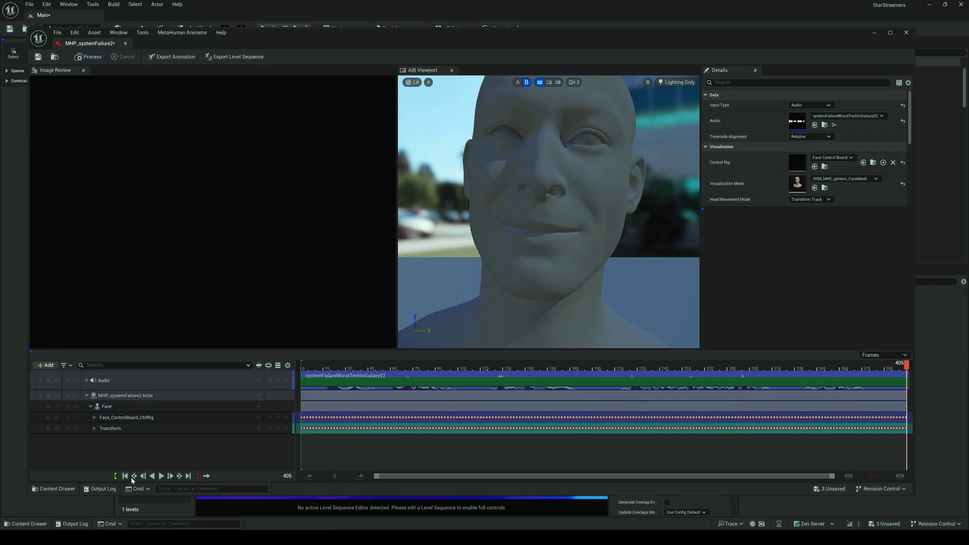
pyautogui.click(161, 476)
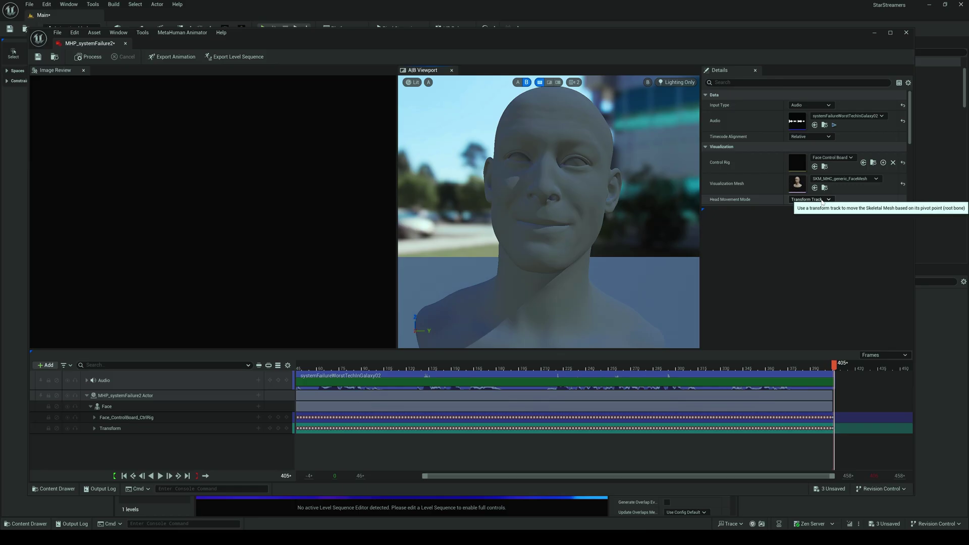
pyautogui.click(821, 201)
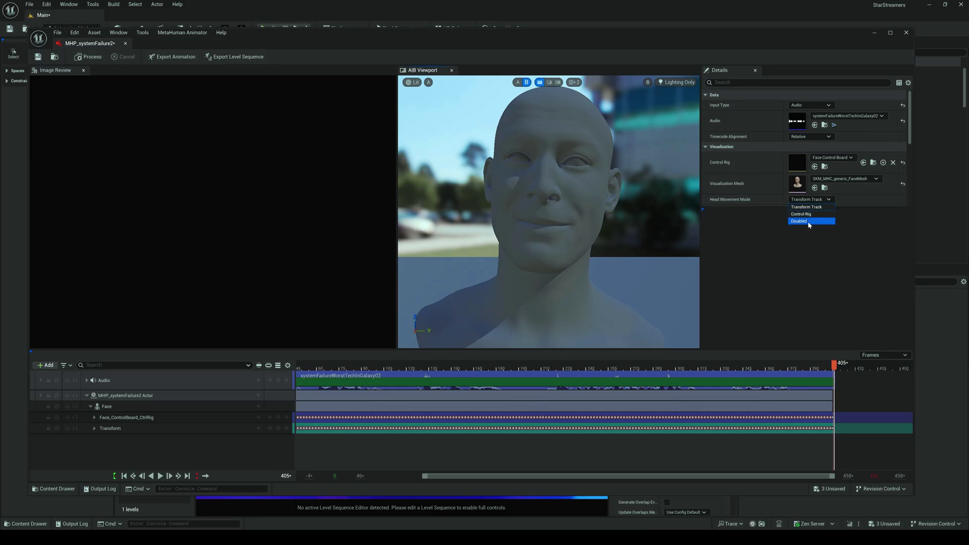
pyautogui.click(800, 226)
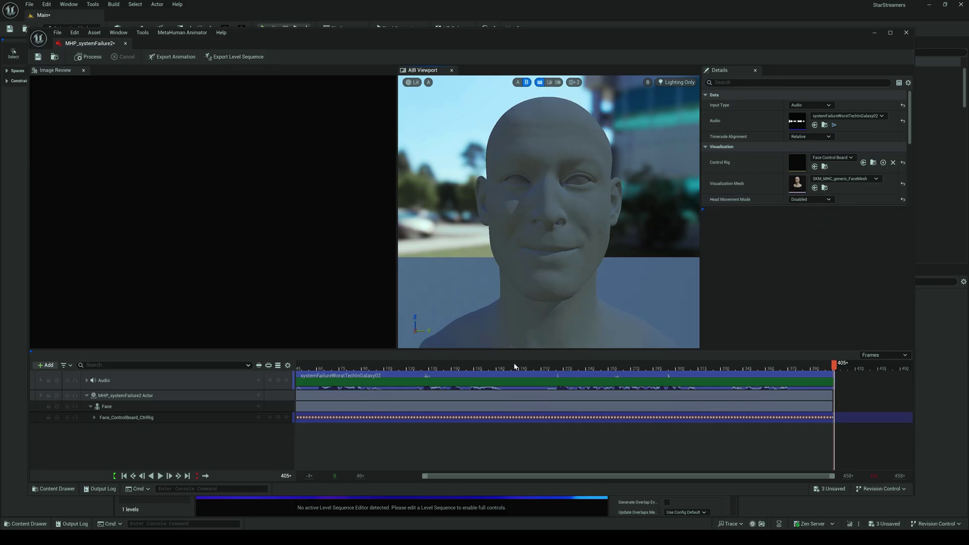
# Step: Replay the animation from frame 83 and select the Face_ControlBoard_CtrlRig track
pyautogui.moveTo(550, 369); pyautogui.dragTo(352, 372)
pyautogui.press('space')
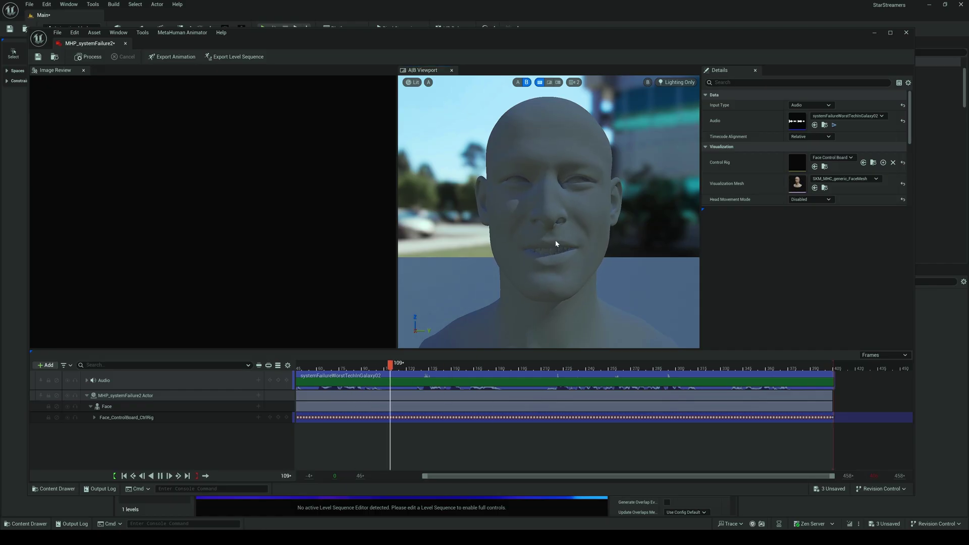
pyautogui.click(129, 419)
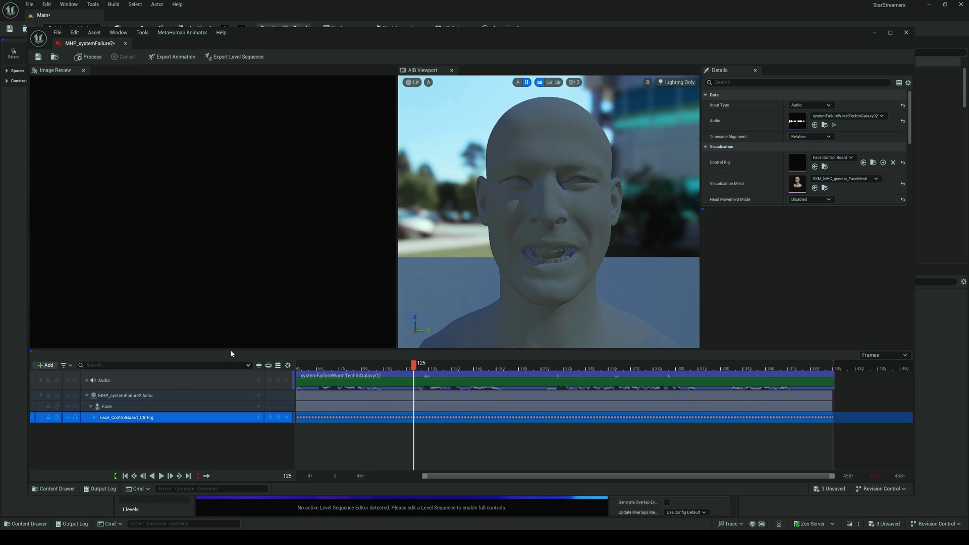
pyautogui.click(412, 82)
# Step: Close the Performance editor and open the LS_audiotest level sequence in Sequencer
pyautogui.click(905, 32)
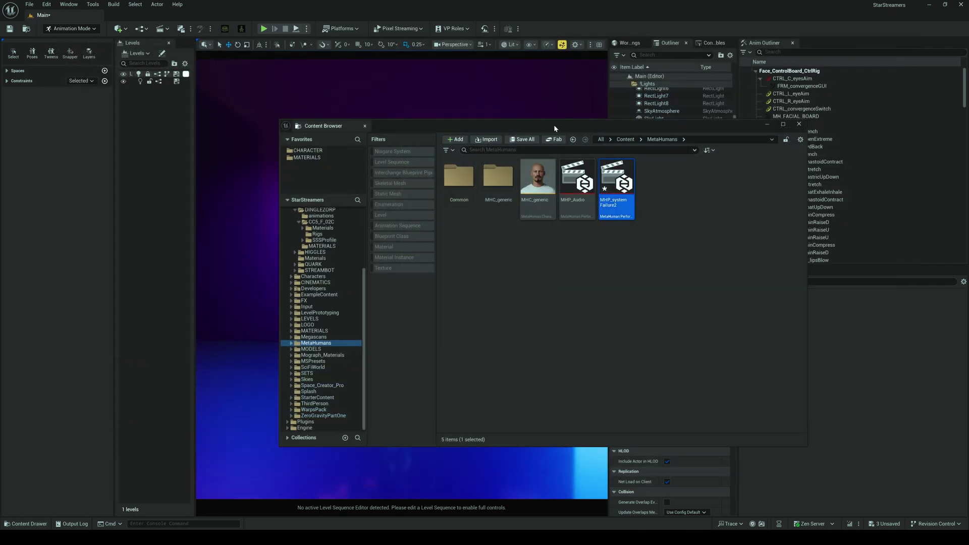
pyautogui.click(365, 125)
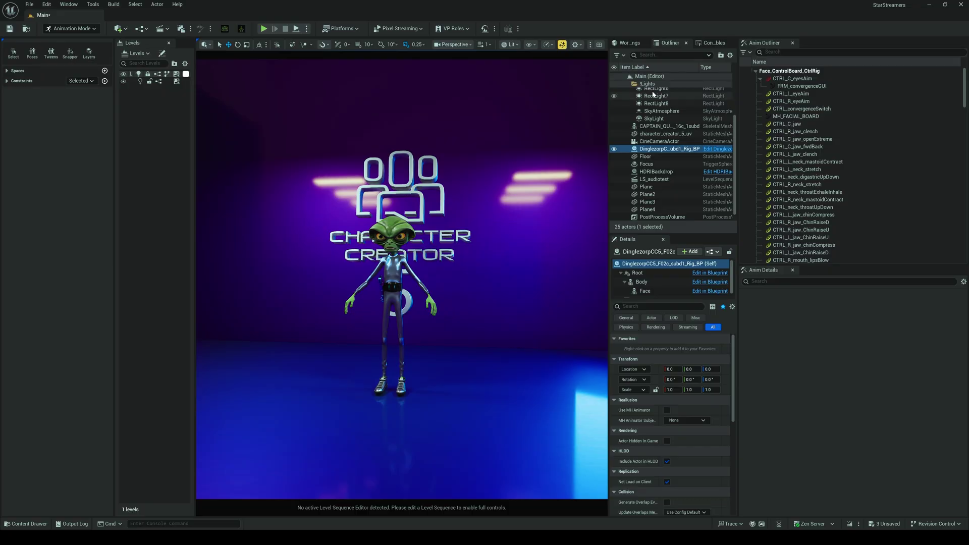
pyautogui.click(661, 55)
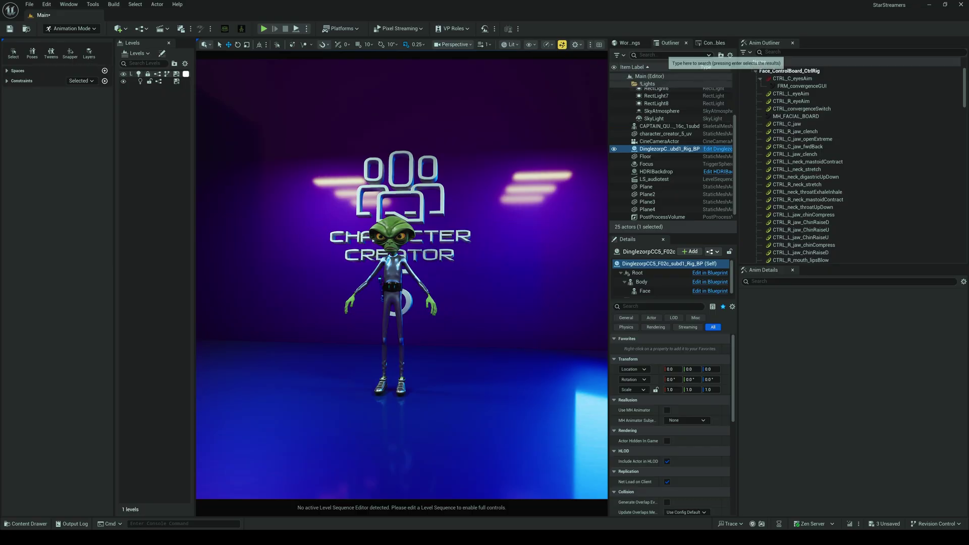
pyautogui.write('seq')
pyautogui.click(655, 84)
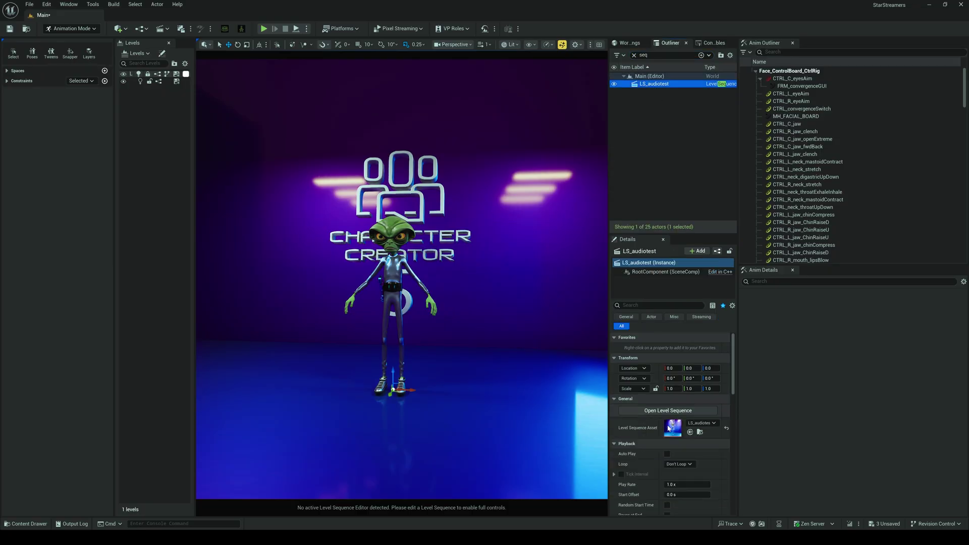
pyautogui.click(668, 410)
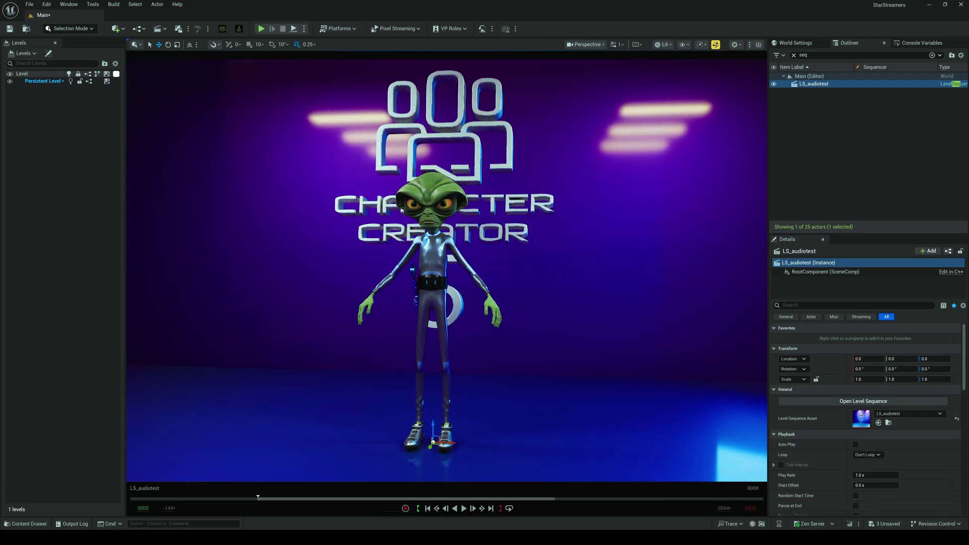
# Step: Drag the Dinglezorp Rig_BP alien from the Outliner into the sequence's tracks
pyautogui.press('Escape')
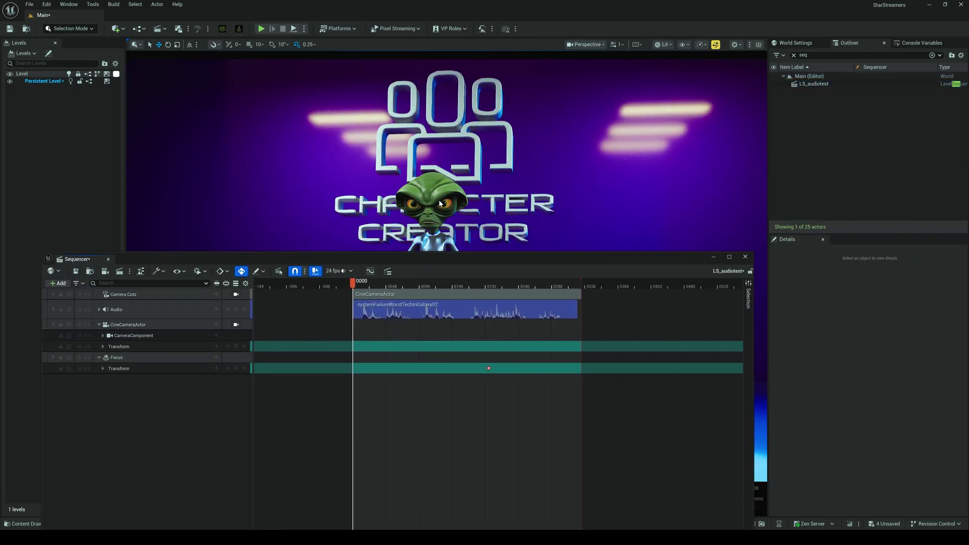
pyautogui.click(439, 202)
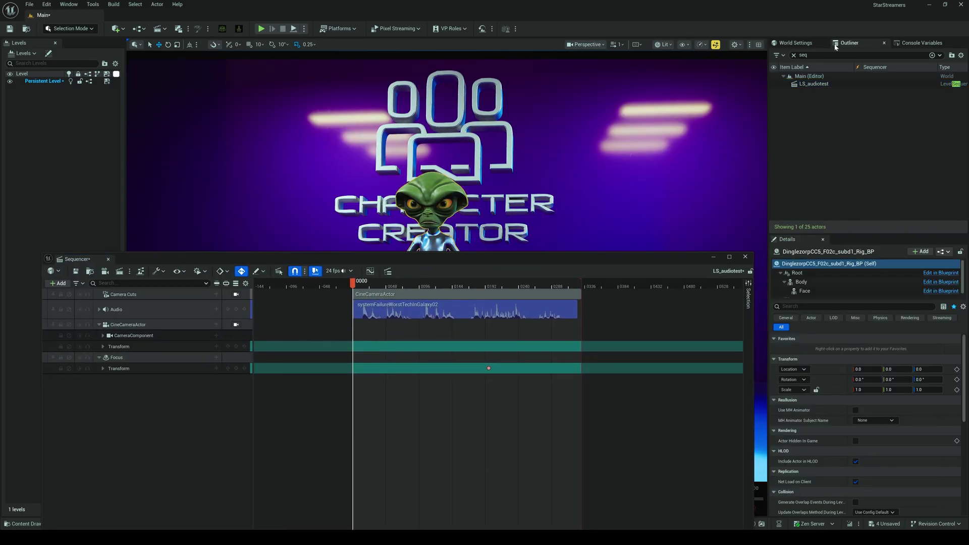
pyautogui.click(793, 55)
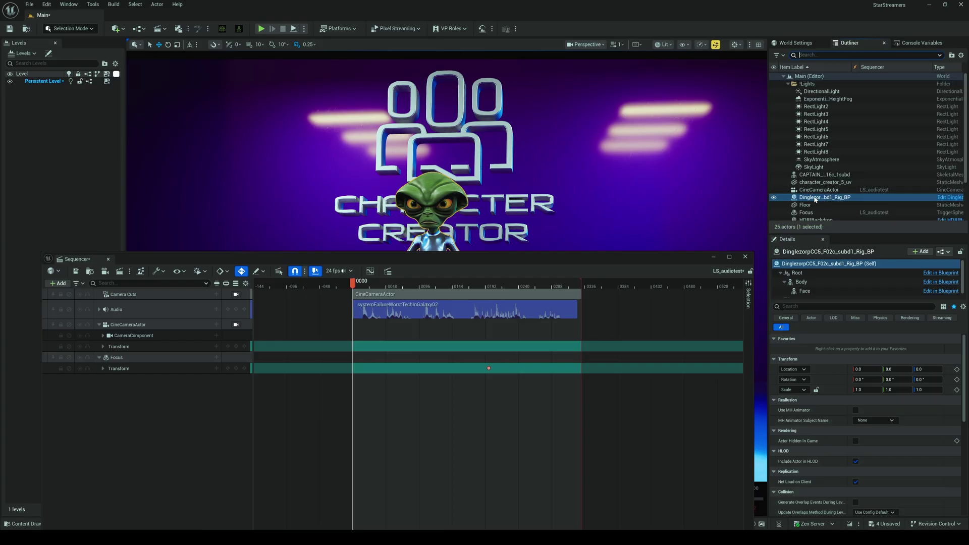
pyautogui.moveTo(826, 198); pyautogui.dragTo(107, 395)
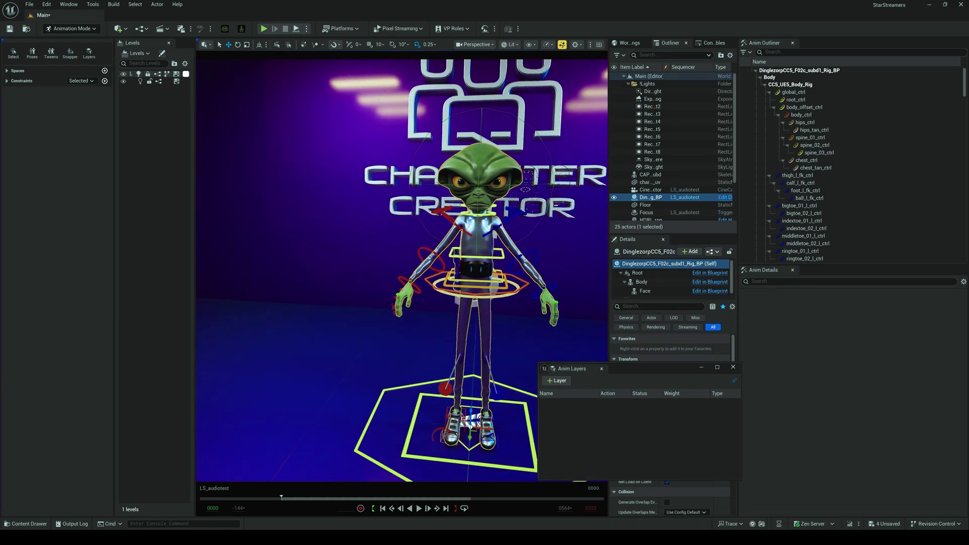
# Step: Dock Sequencer over the viewport and inspect CC5_HD_Face_Rig's keyed CTRL_ channels against the Audio section
pyautogui.click(746, 161)
pyautogui.moveTo(618, 161); pyautogui.dragTo(138, 161)
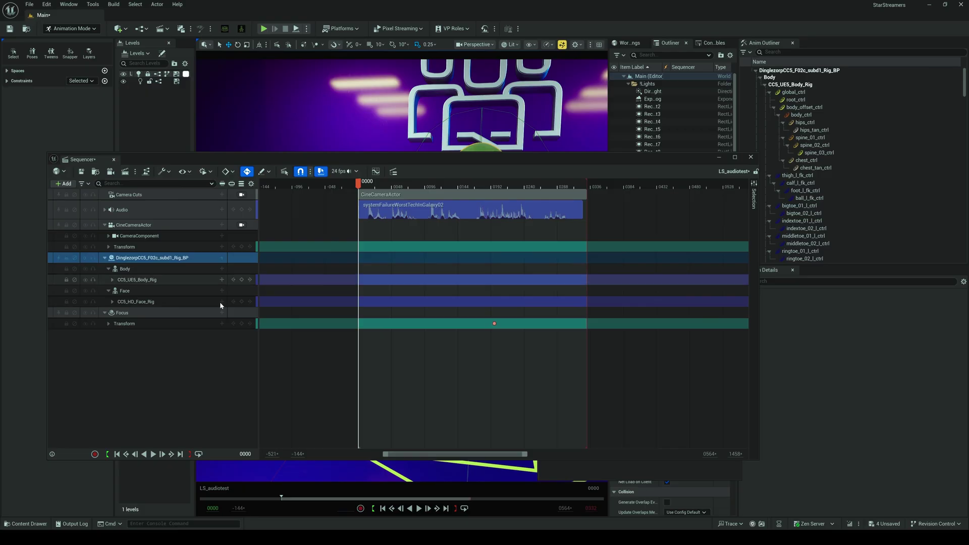
pyautogui.click(134, 302)
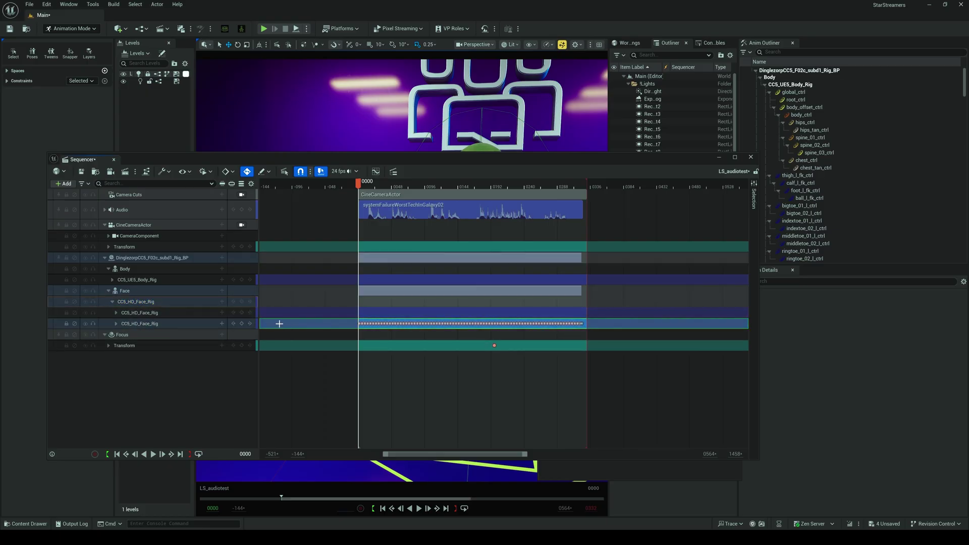
pyautogui.click(157, 313)
pyautogui.doubleClick(155, 313)
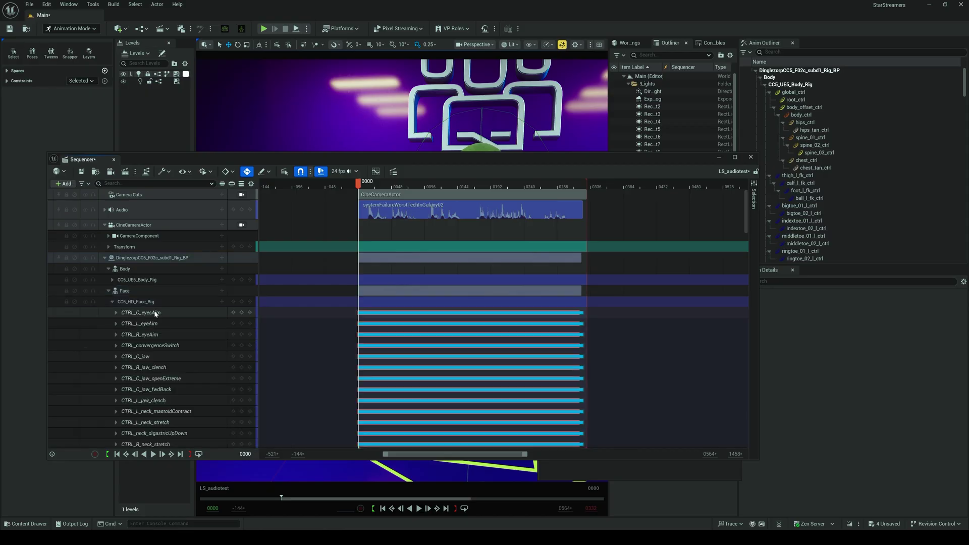
pyautogui.click(112, 303)
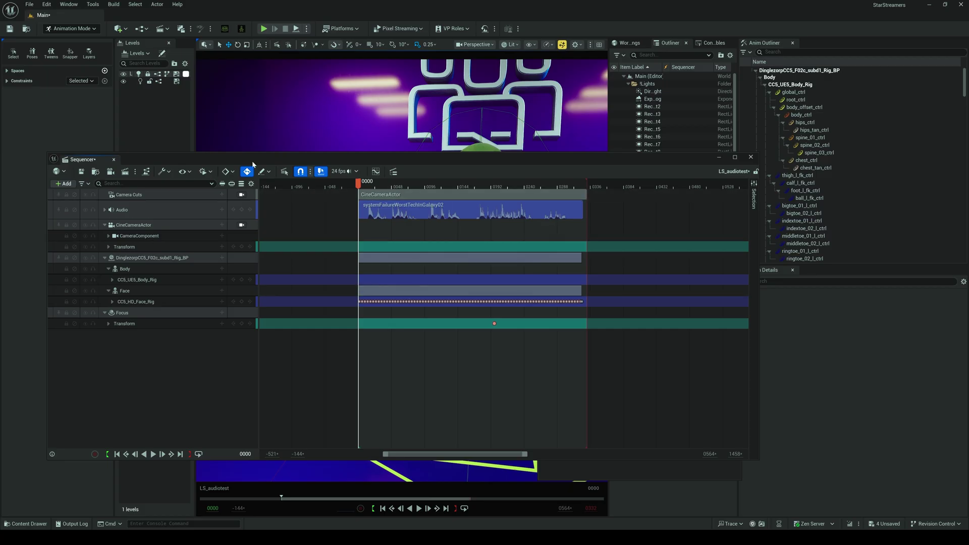
pyautogui.click(383, 212)
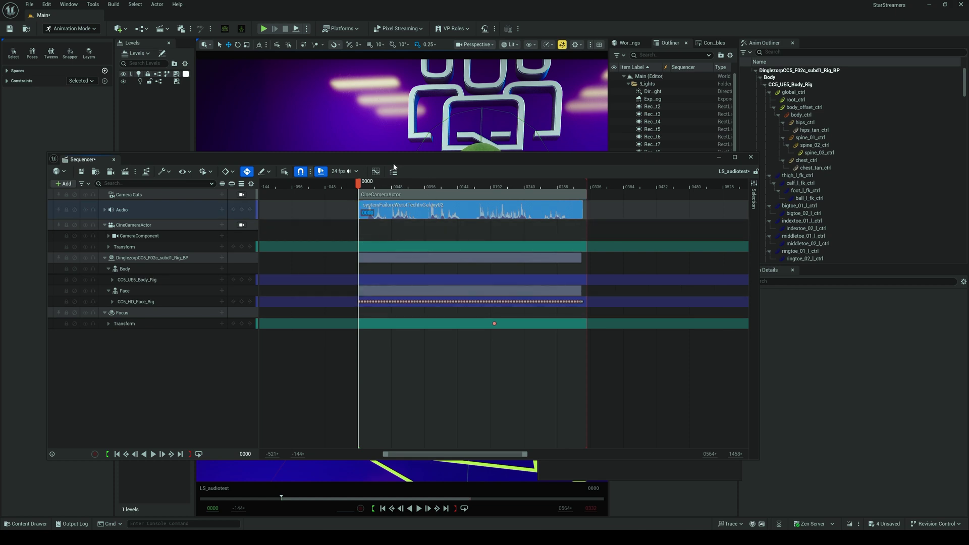
pyautogui.moveTo(385, 157); pyautogui.dragTo(416, 159)
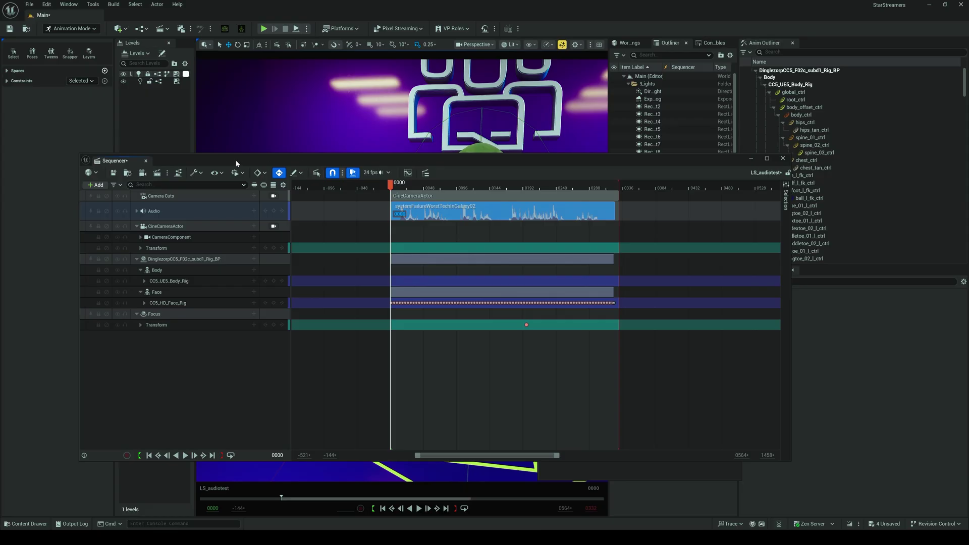
# Step: Switch to Selection Mode, frame the alien's face, and play then pause the sequence
pyautogui.moveTo(230, 158); pyautogui.dragTo(968, 161)
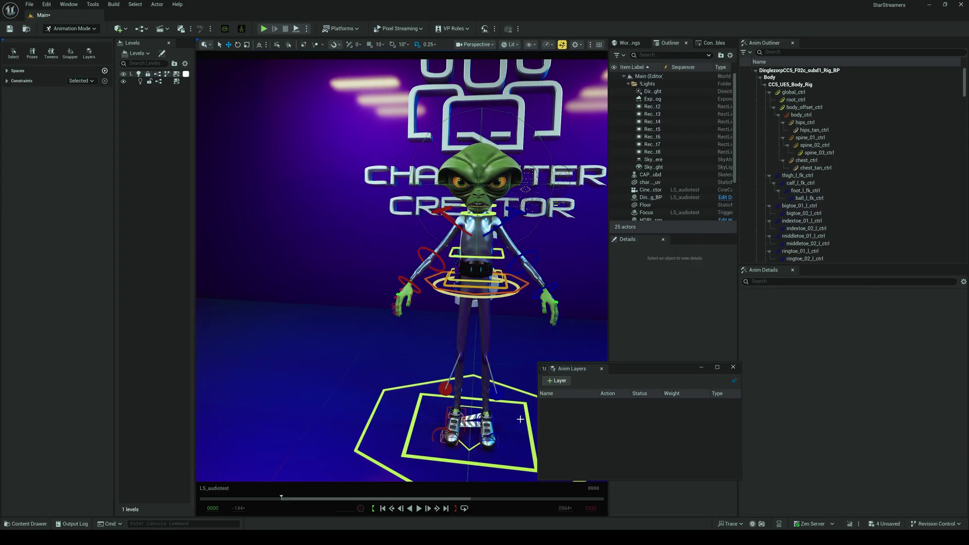
pyautogui.moveTo(520, 419); pyautogui.dragTo(537, 403, button='right')
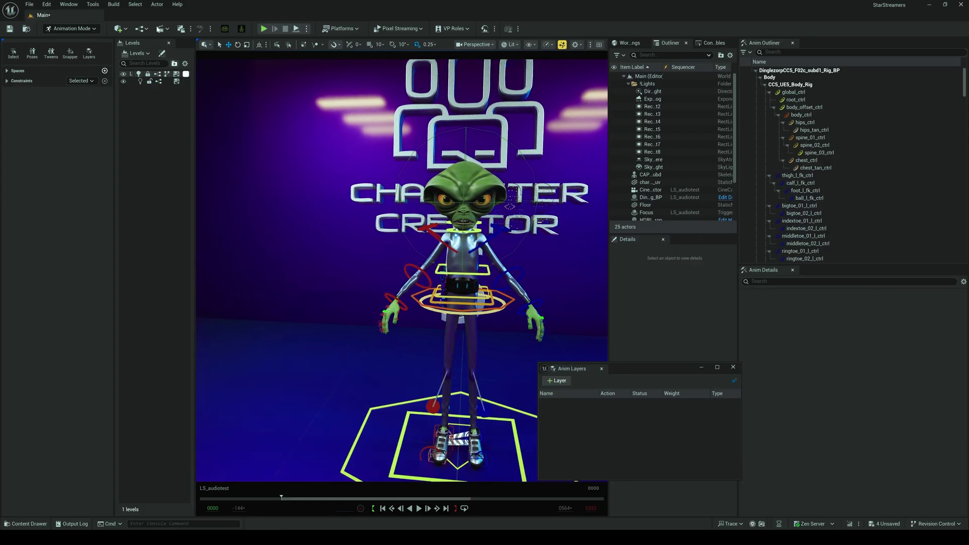
pyautogui.click(85, 28)
pyautogui.click(75, 39)
pyautogui.scroll(5, 323, 221)
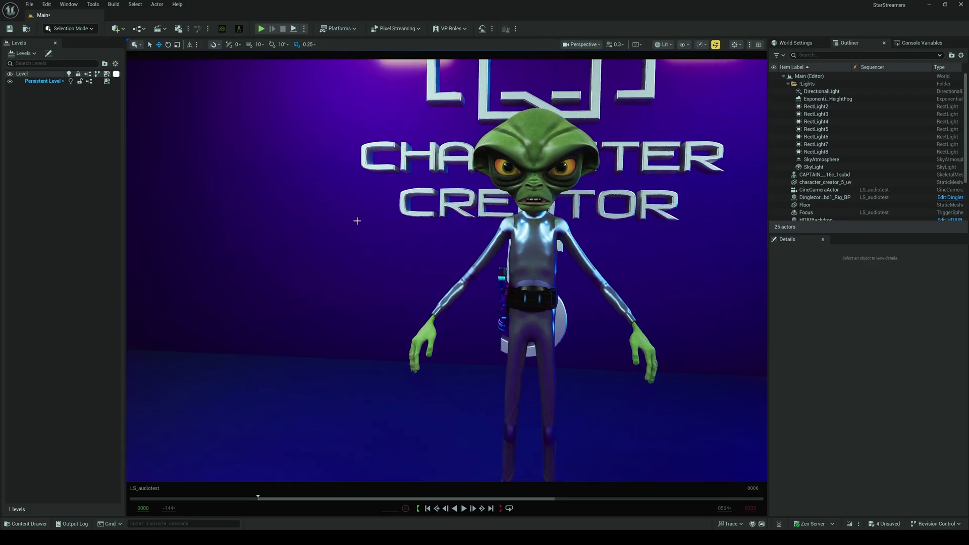
pyautogui.moveTo(356, 220)
pyautogui.mouseDown(button='right')
pyautogui.moveTo(371, 221)
pyautogui.moveTo(362, 223)
pyautogui.mouseUp(button='right')
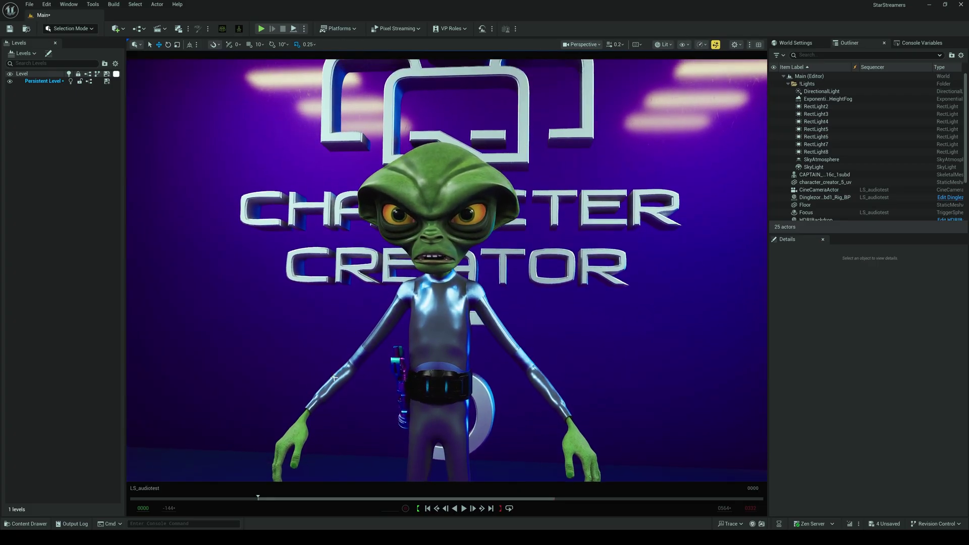
pyautogui.click(463, 509)
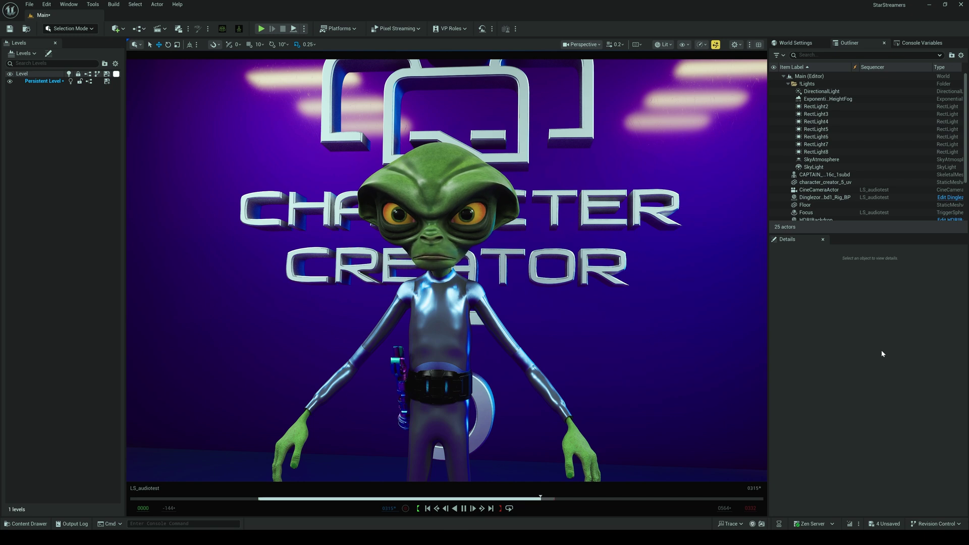
pyautogui.click(463, 508)
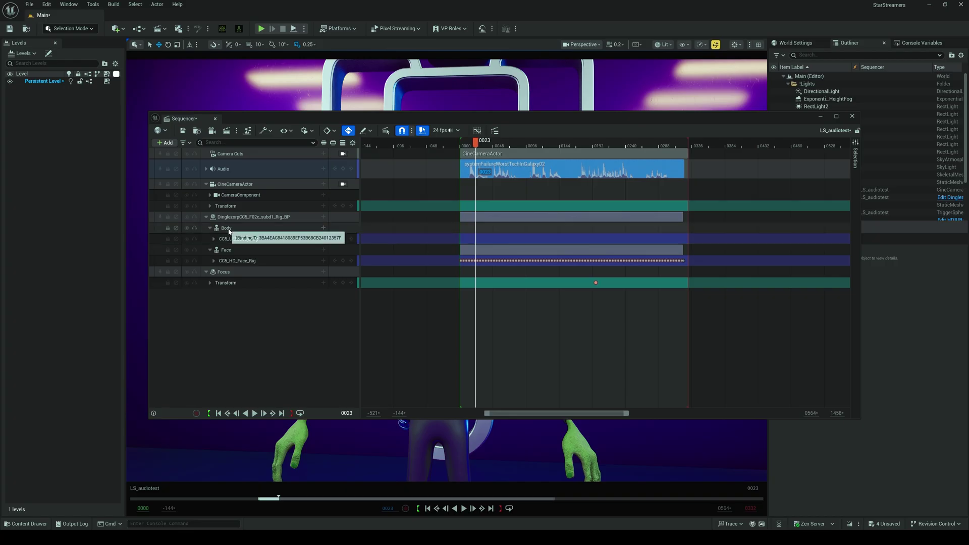
# Step: Add standChat01_Motion_Motion to the Body track, shift it earlier, and deactivate CC5_UE5_Body_Rig
pyautogui.click(214, 228)
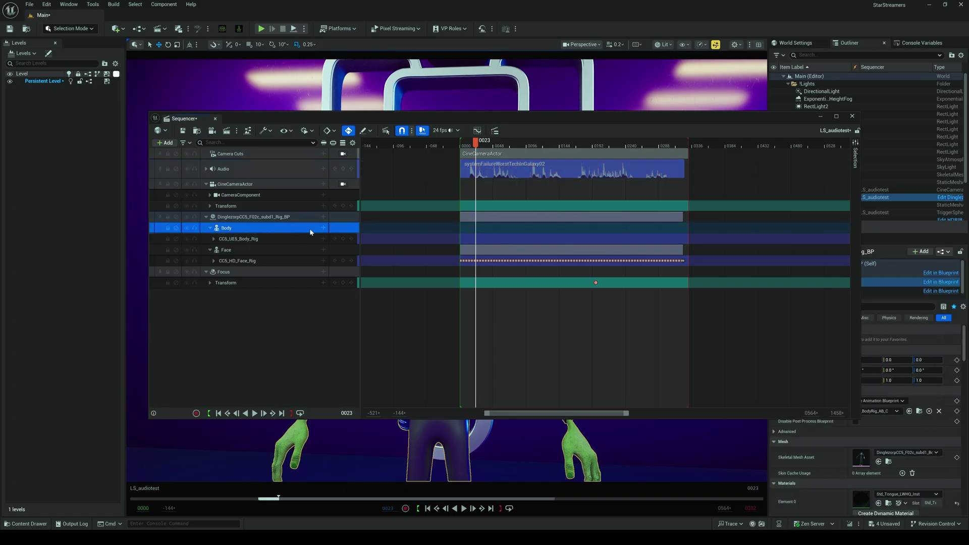
pyautogui.click(323, 228)
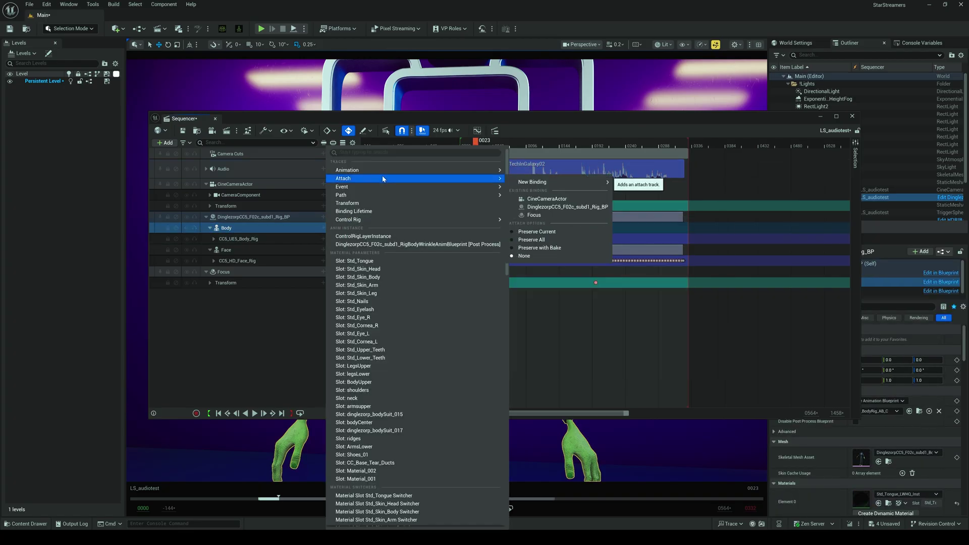
pyautogui.moveTo(383, 172)
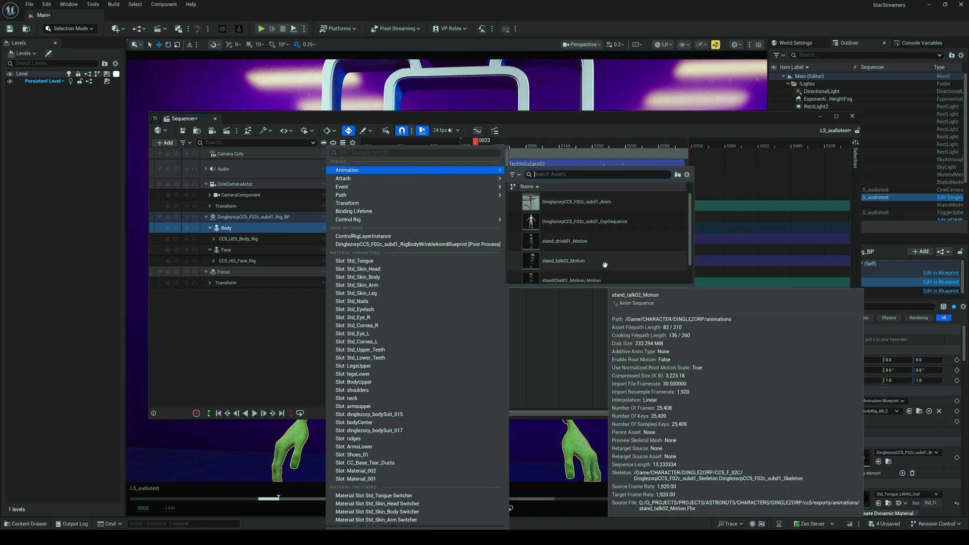
pyautogui.scroll(-1, 605, 247)
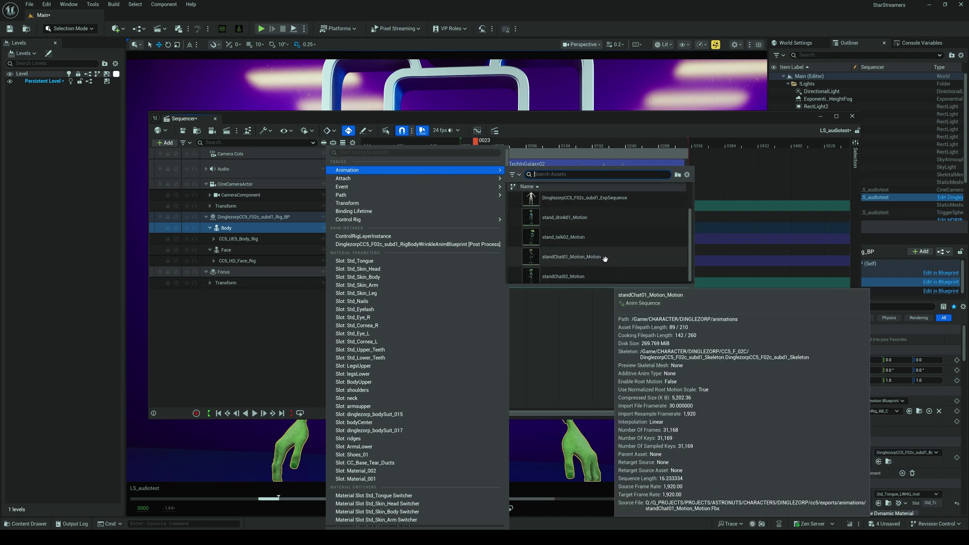
pyautogui.click(572, 257)
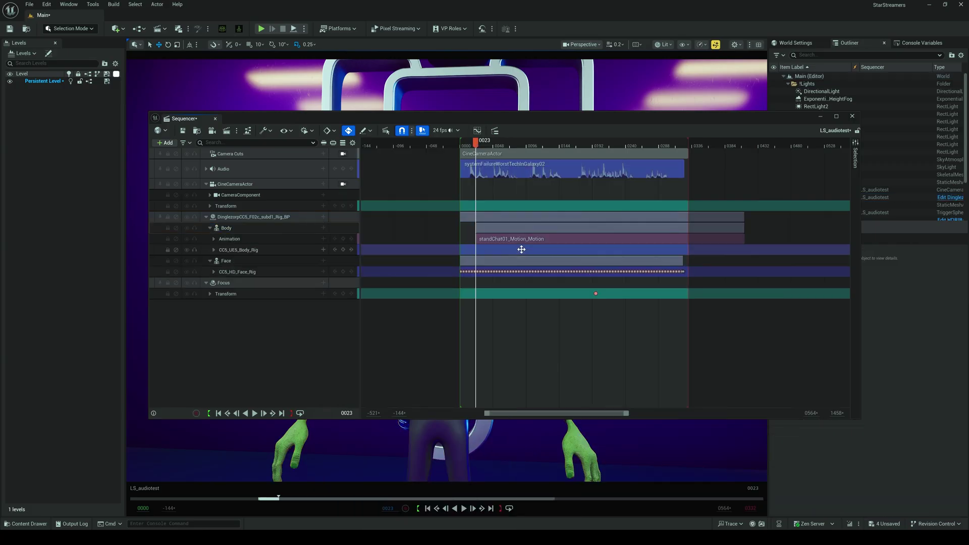
pyautogui.moveTo(501, 242); pyautogui.dragTo(464, 229)
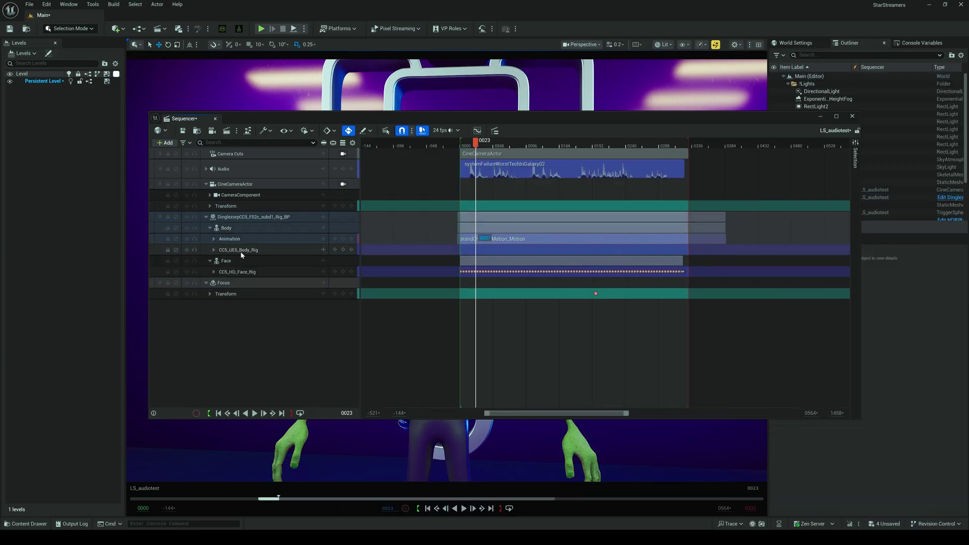
pyautogui.click(176, 250)
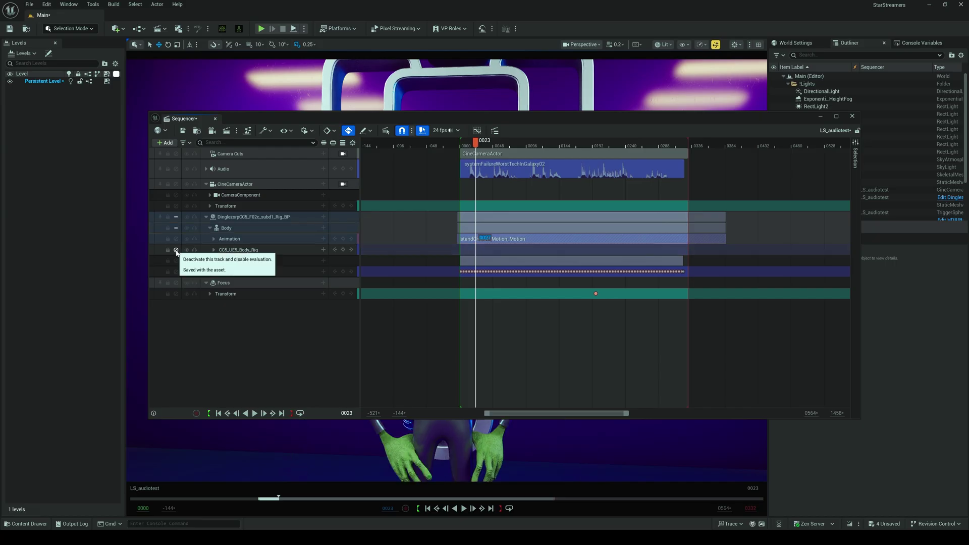
pyautogui.click(820, 116)
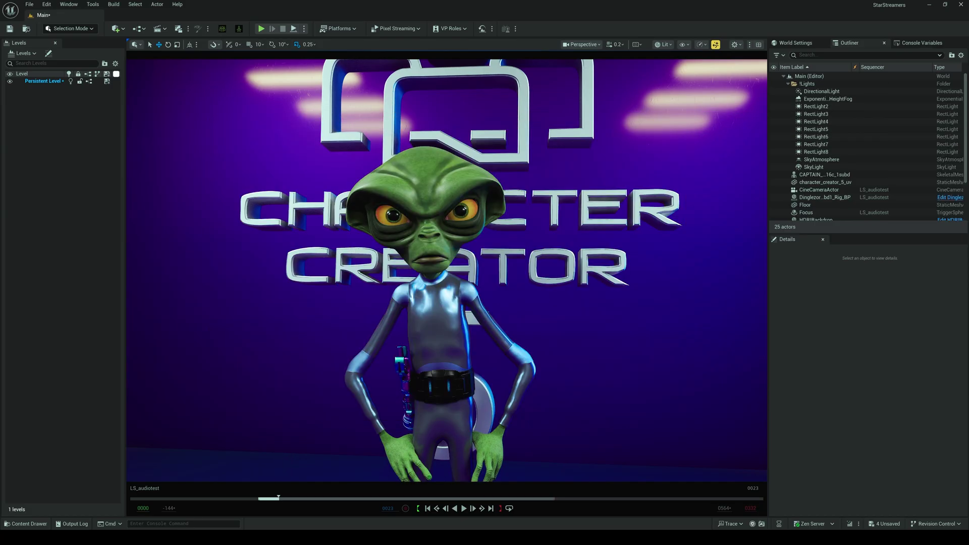